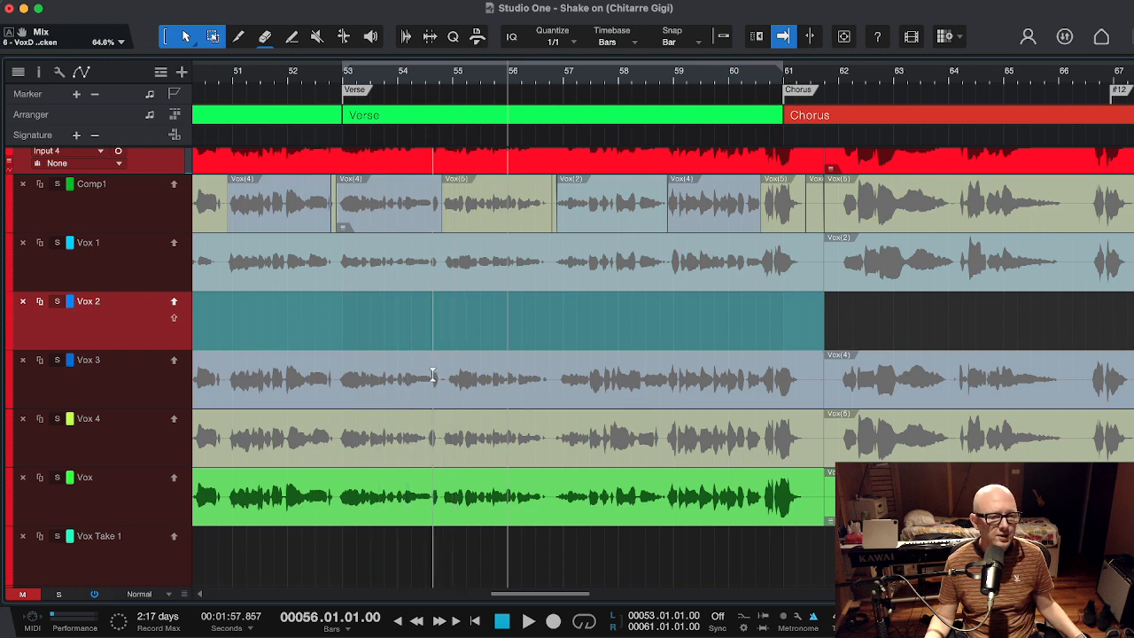
- Select the phrase around bars 55–56 on the Vox 3 layer and split out a section from just after bar 56 to mid-bar 57
left_click_drag(445, 365, 551, 379)
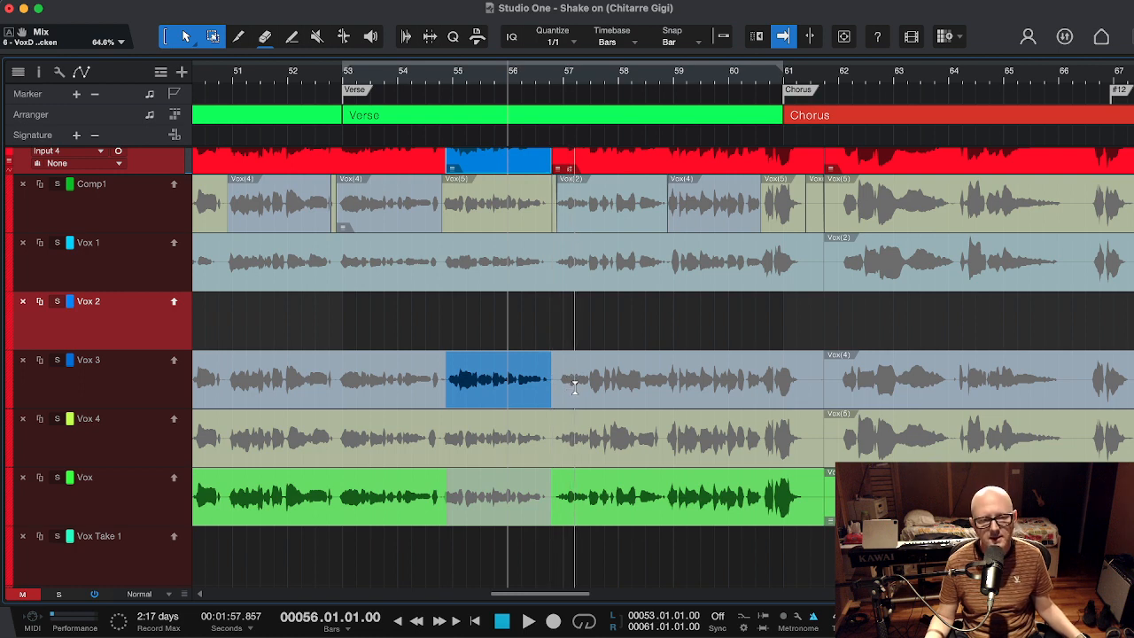
left_click(510, 382)
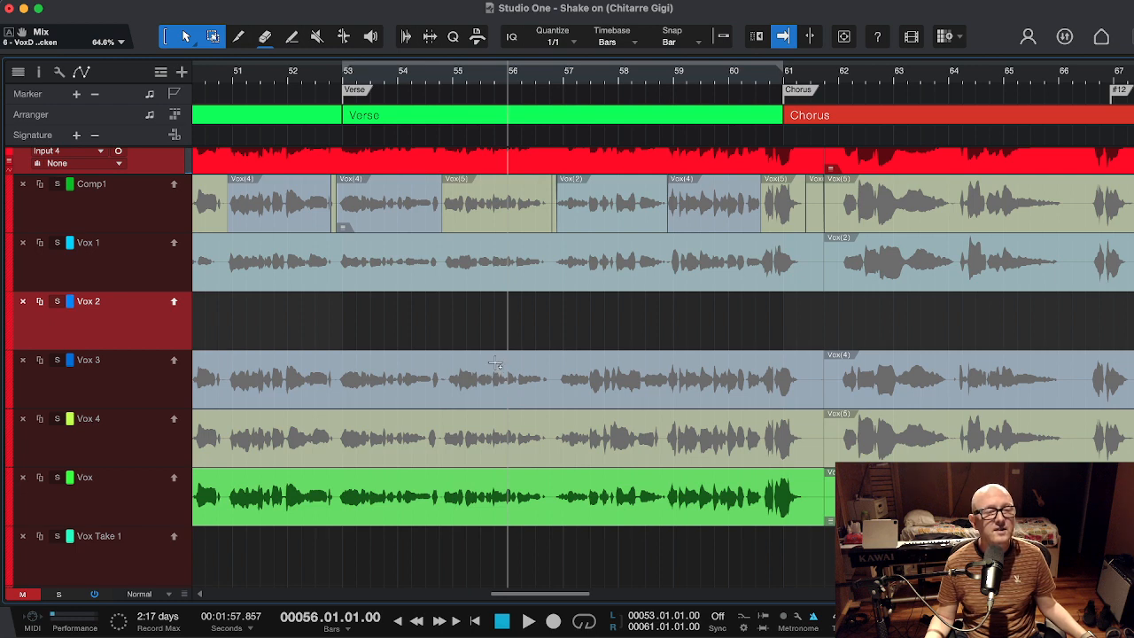
left_click_drag(520, 367, 542, 387)
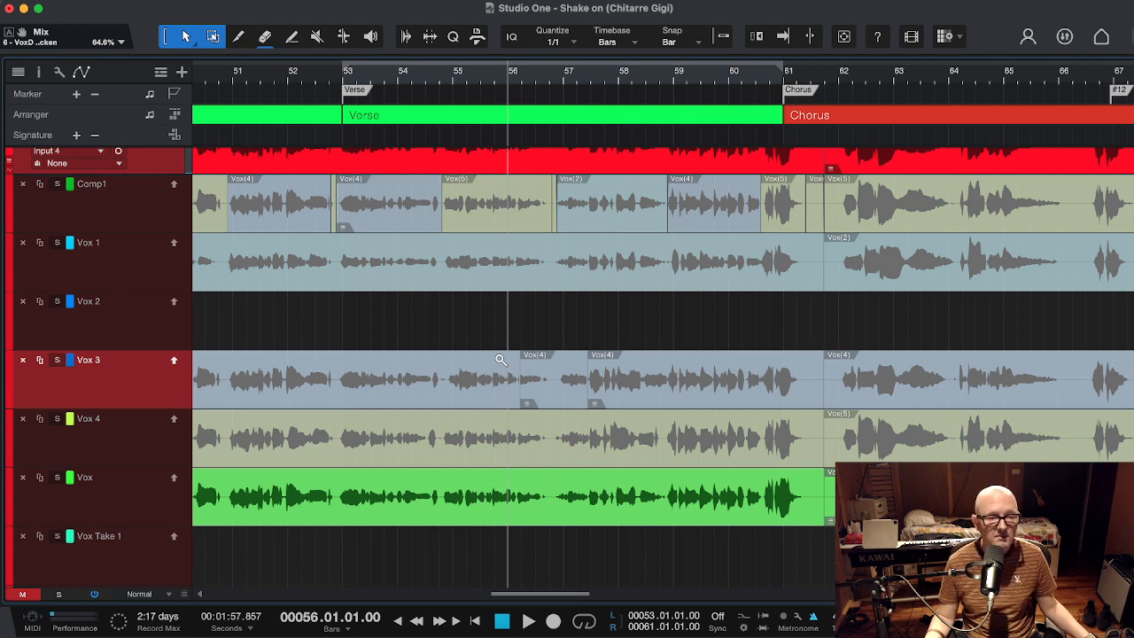
left_click_drag(499, 358, 637, 530)
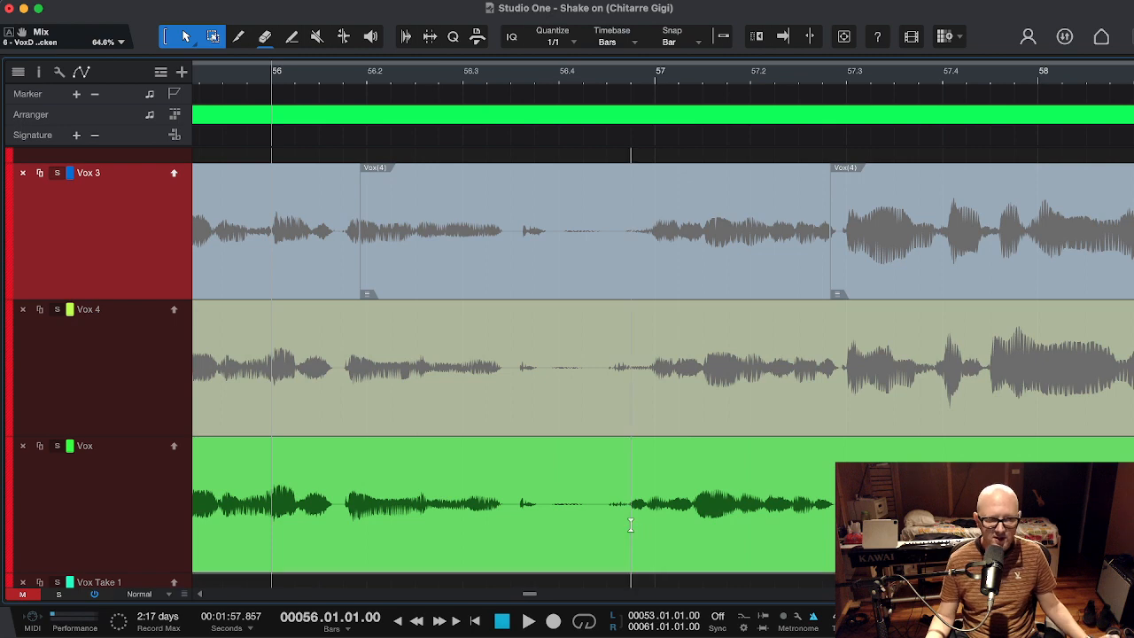
key("alt+z")
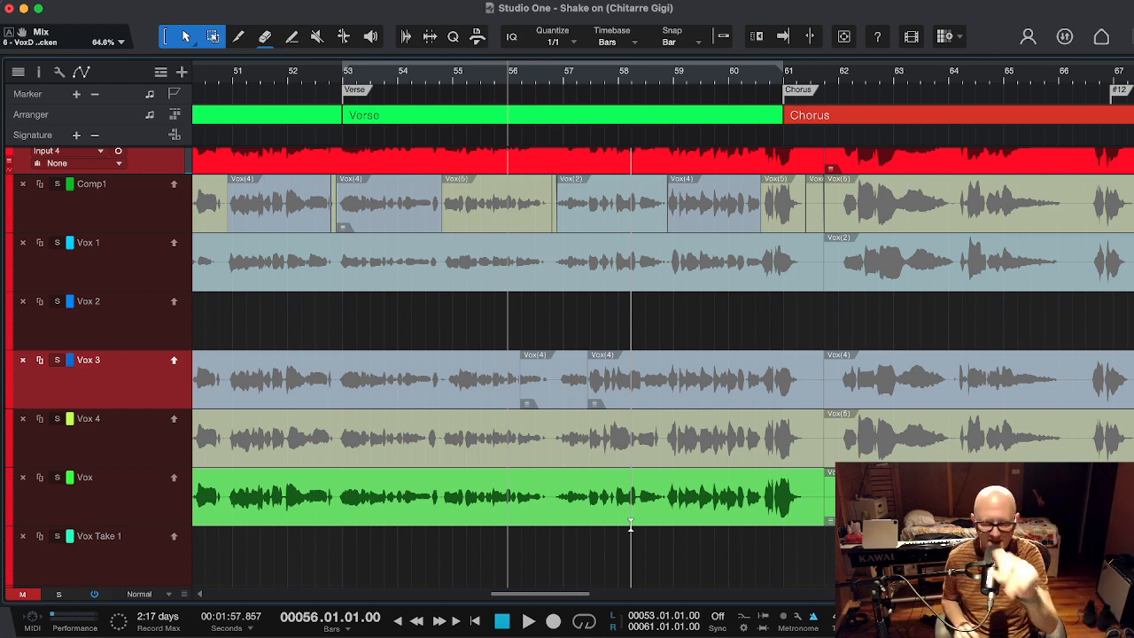
- Switch to Cubase and copy the Lane 4 vocal event to Lane 5, starting at 12.1.1.0
key("super+Tab")
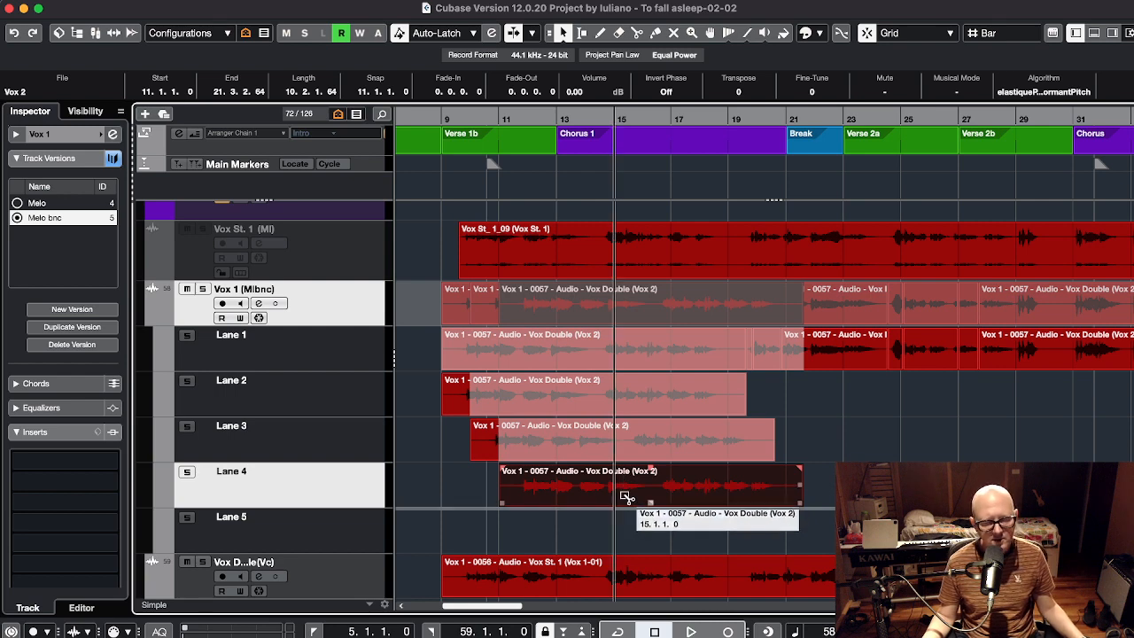
left_click_drag(626, 496, 668, 531)
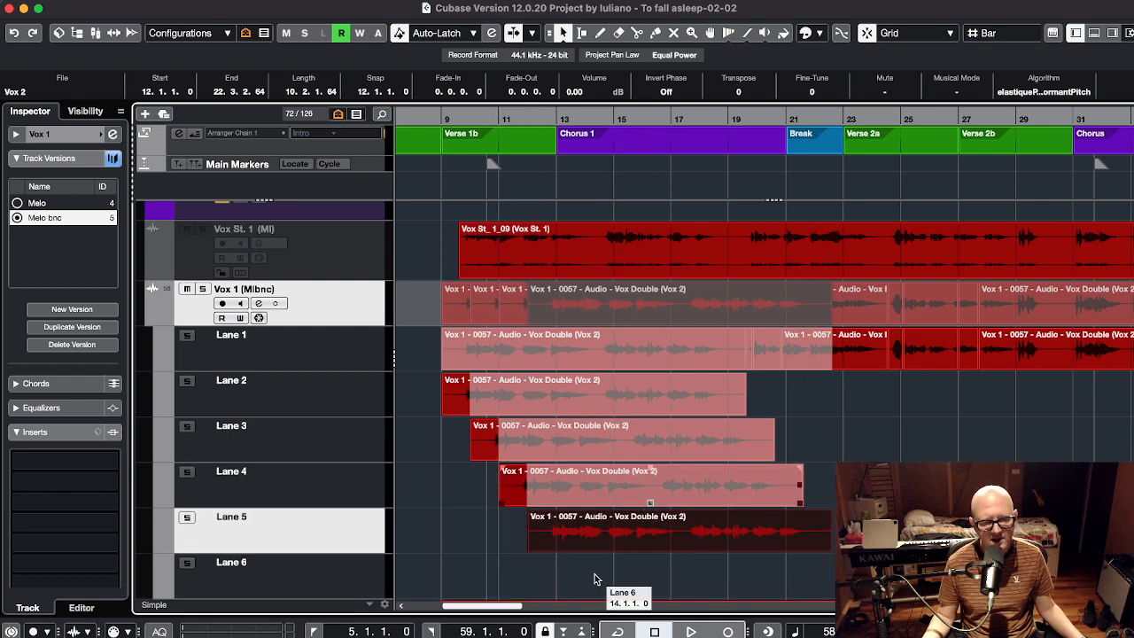
scroll(612, 584, "down", 1)
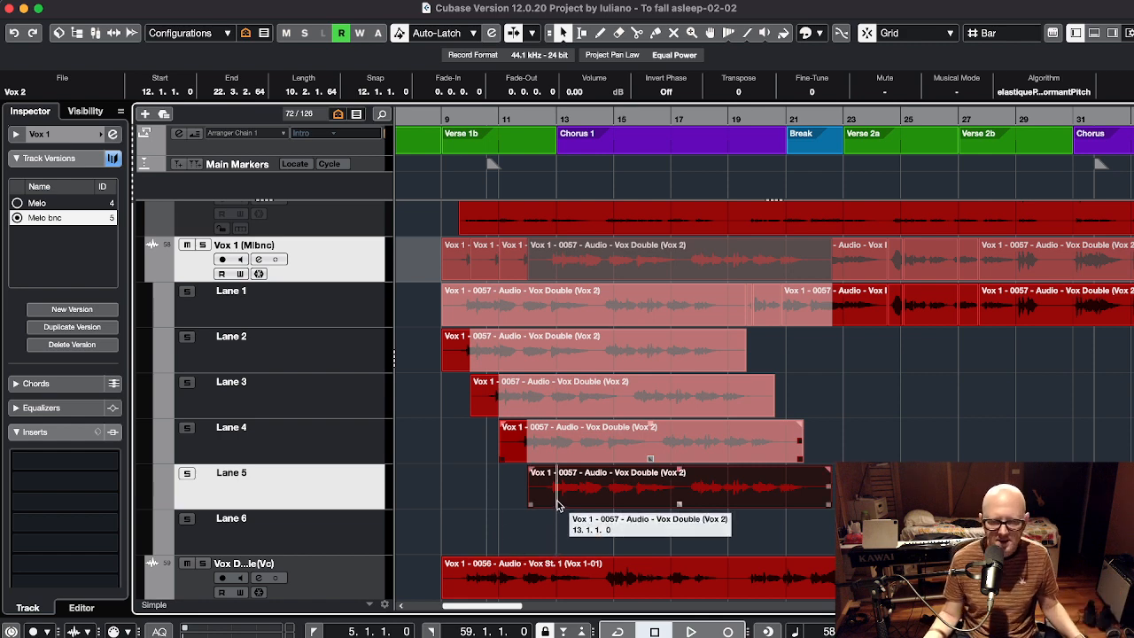
scroll(556, 500, "up", 1)
scroll(556, 506, "up", 1)
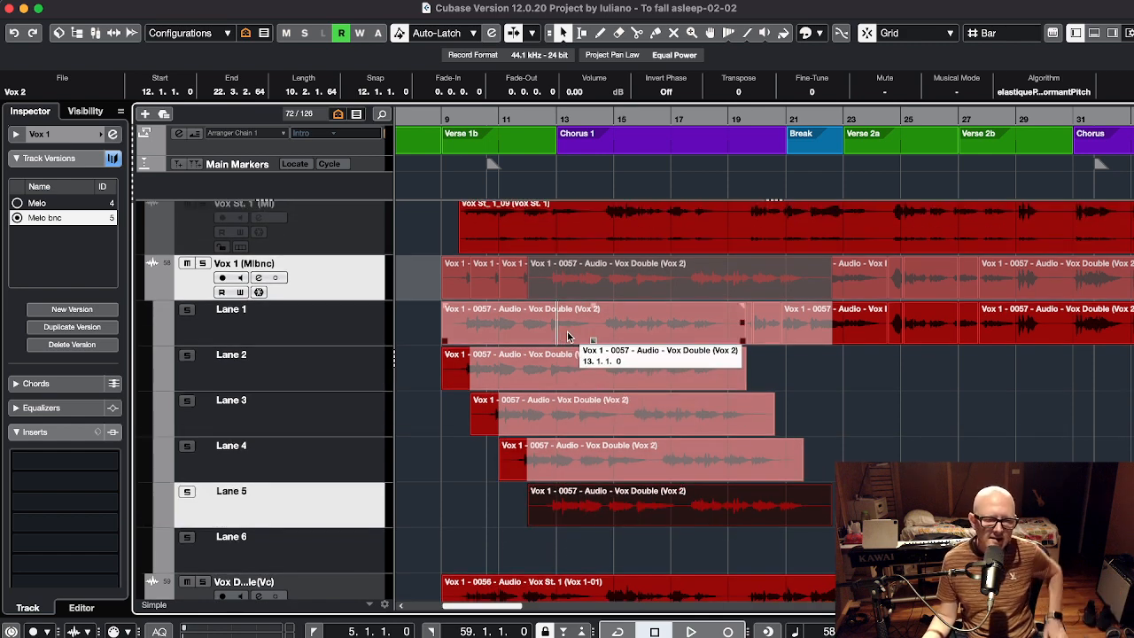
- Shift the Lane 4 vocal event to bar 12, and reposition it off the bar grid at 10.3.2.95
left_click(619, 469)
mouse_move(619, 468)
left_mouse_down()
mouse_move(664, 463)
mouse_move(577, 467)
mouse_move(709, 471)
mouse_move(634, 471)
left_mouse_up()
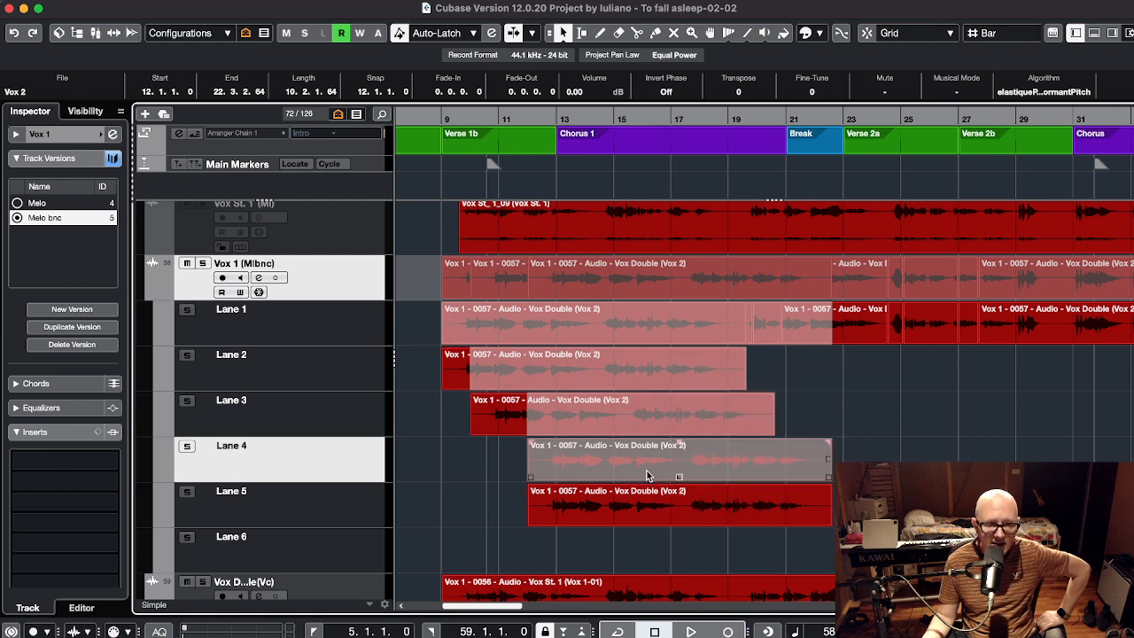
left_click_drag(647, 476, 566, 410)
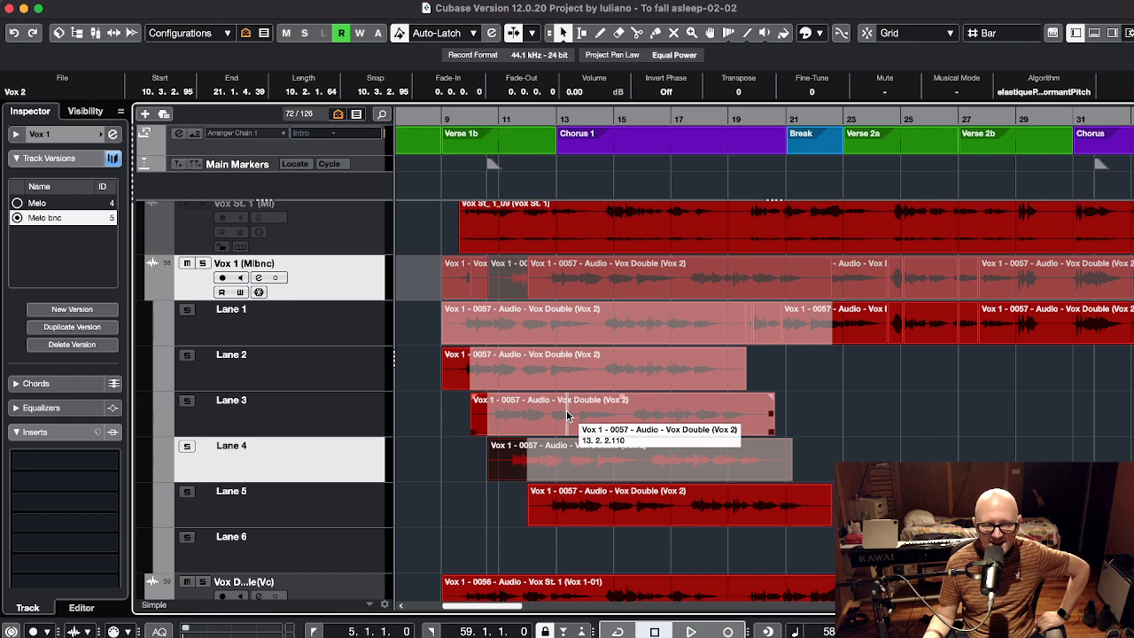
- With the Comp tool, choose Lane 3 from about bar 10 to 16 and Lane 2 from about bar 14 to 17
right_click(566, 410)
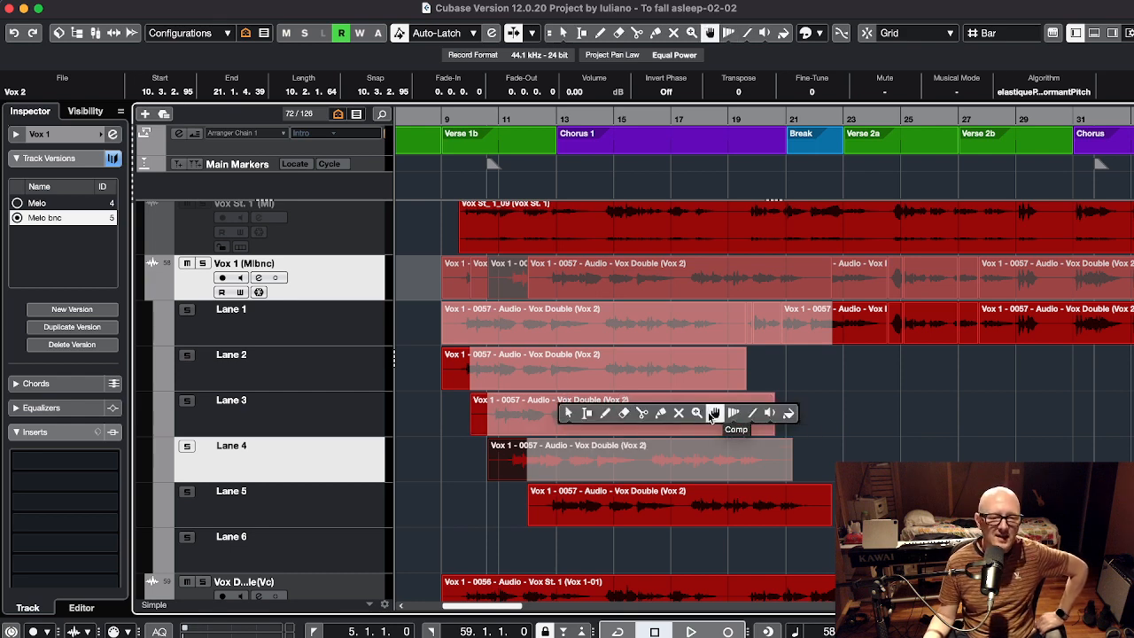
left_click(714, 416)
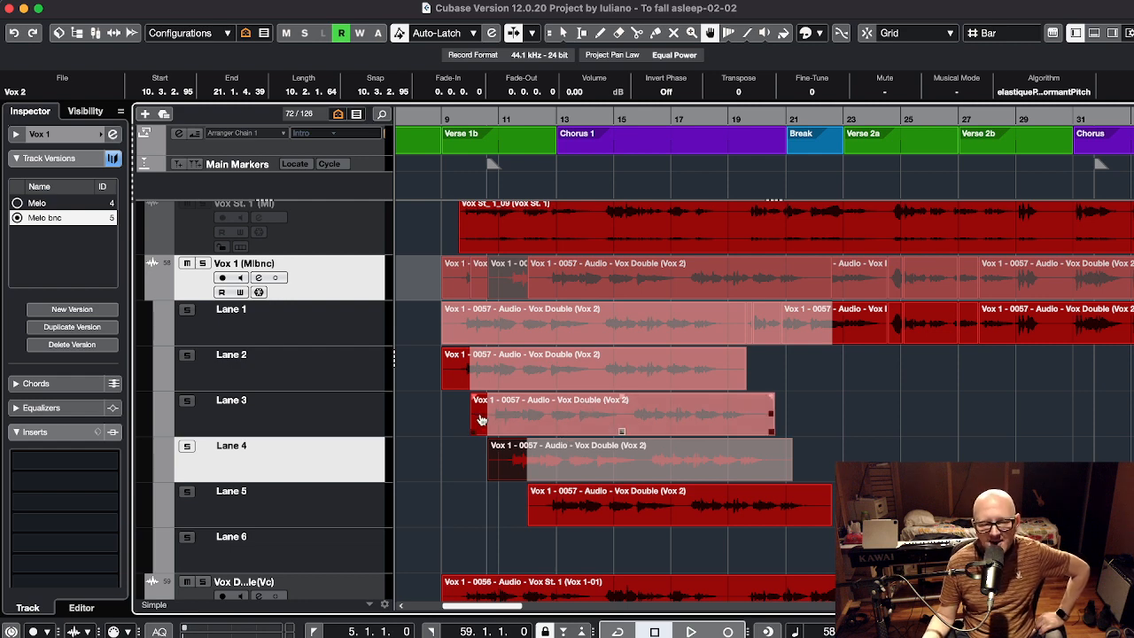
left_click_drag(479, 418, 656, 426)
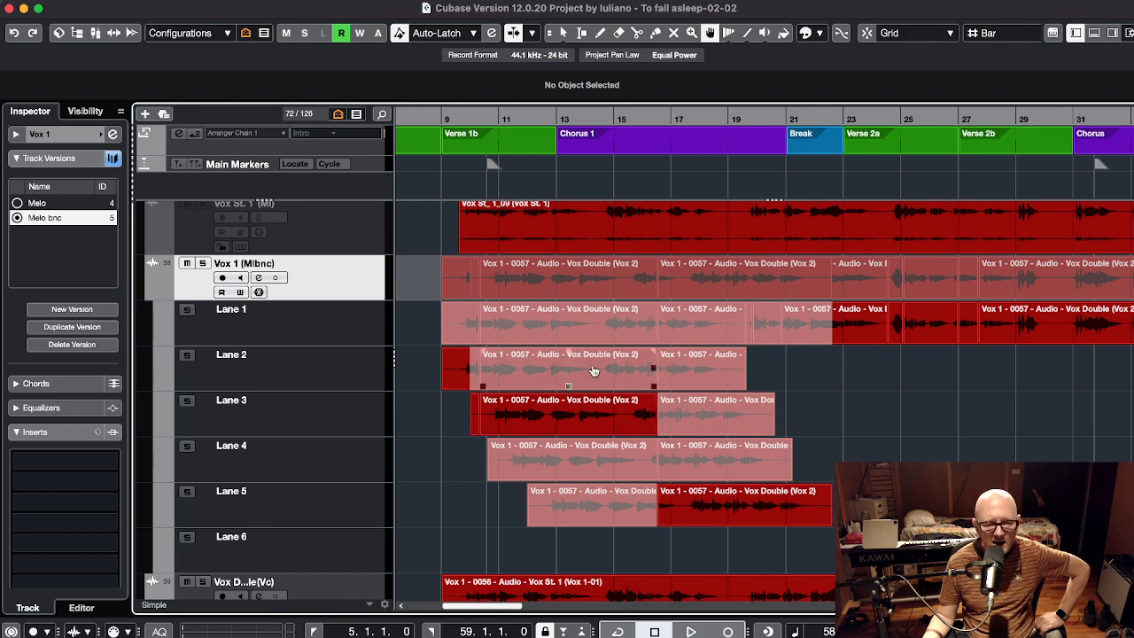
left_click_drag(591, 372, 690, 378)
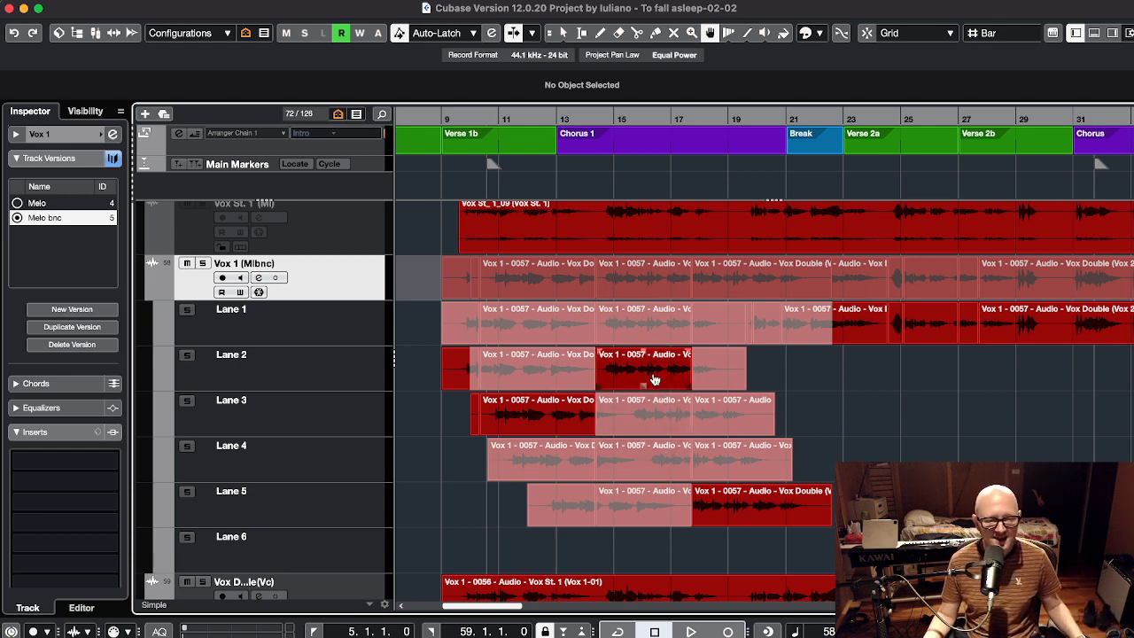
- Zoom in closely on the comp transition between Lane 3 and Lane 2 around bar 14
key("6")
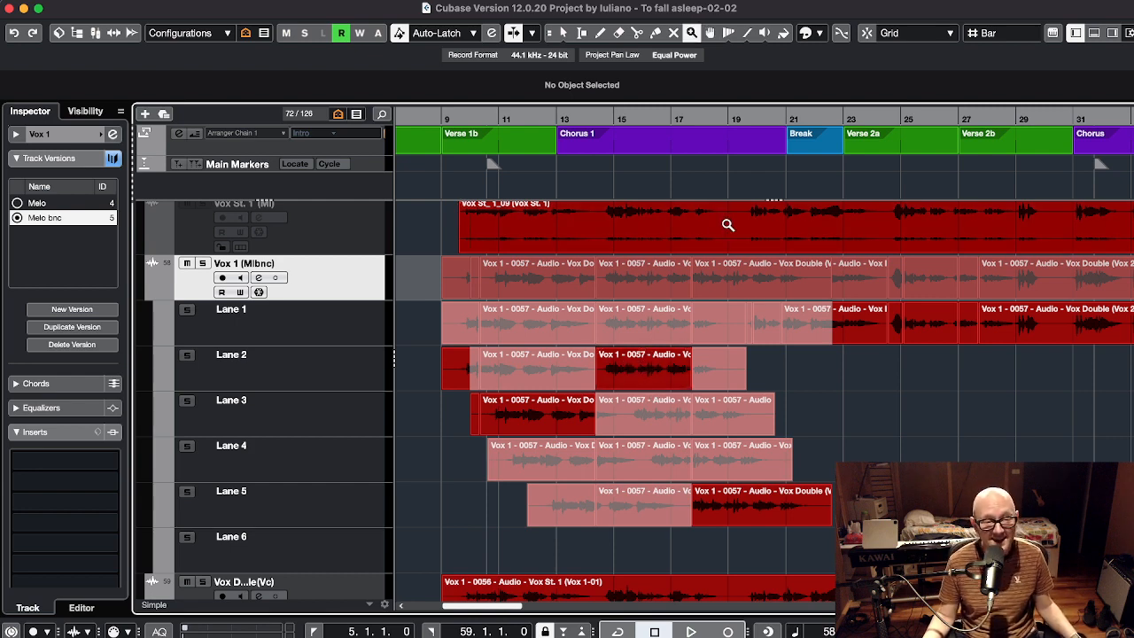
left_click_drag(519, 333, 699, 444)
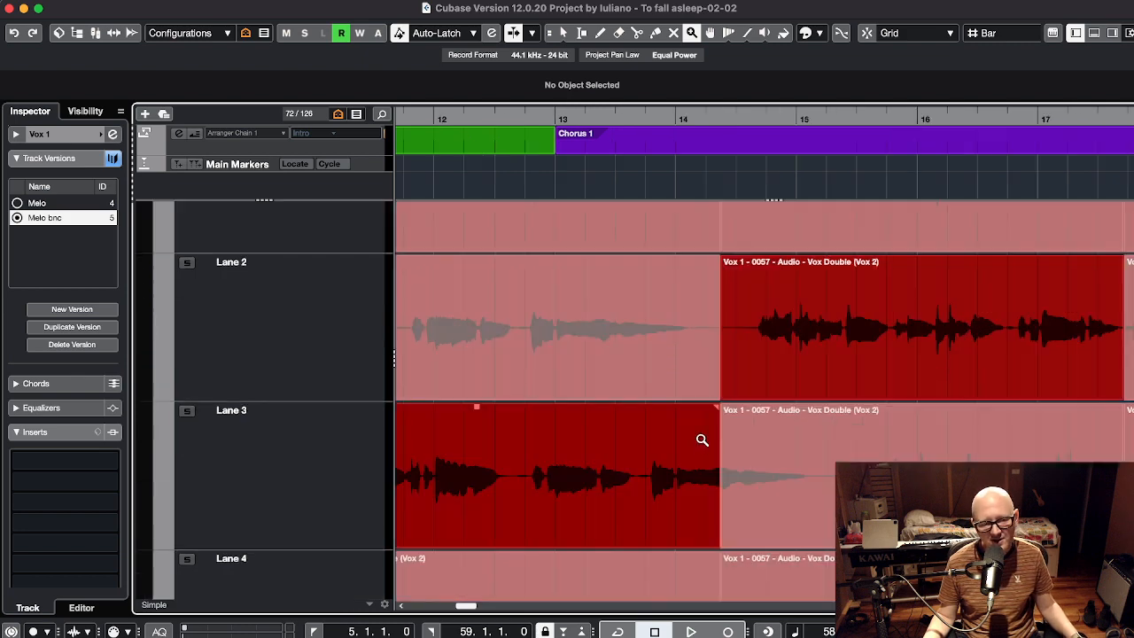
left_click(701, 440)
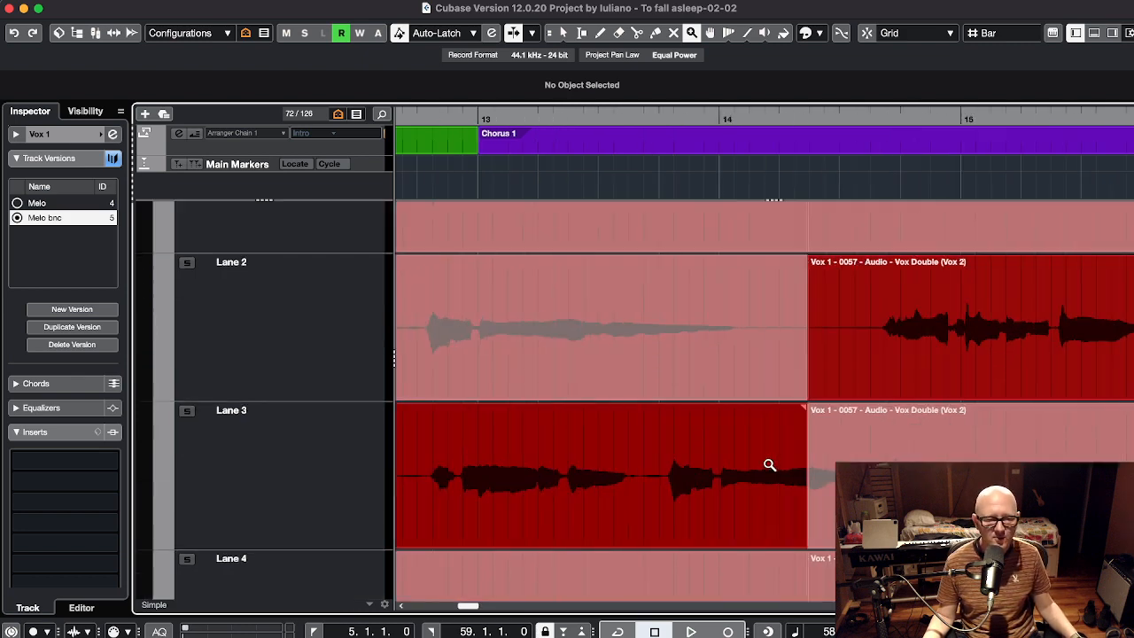
left_click(769, 464)
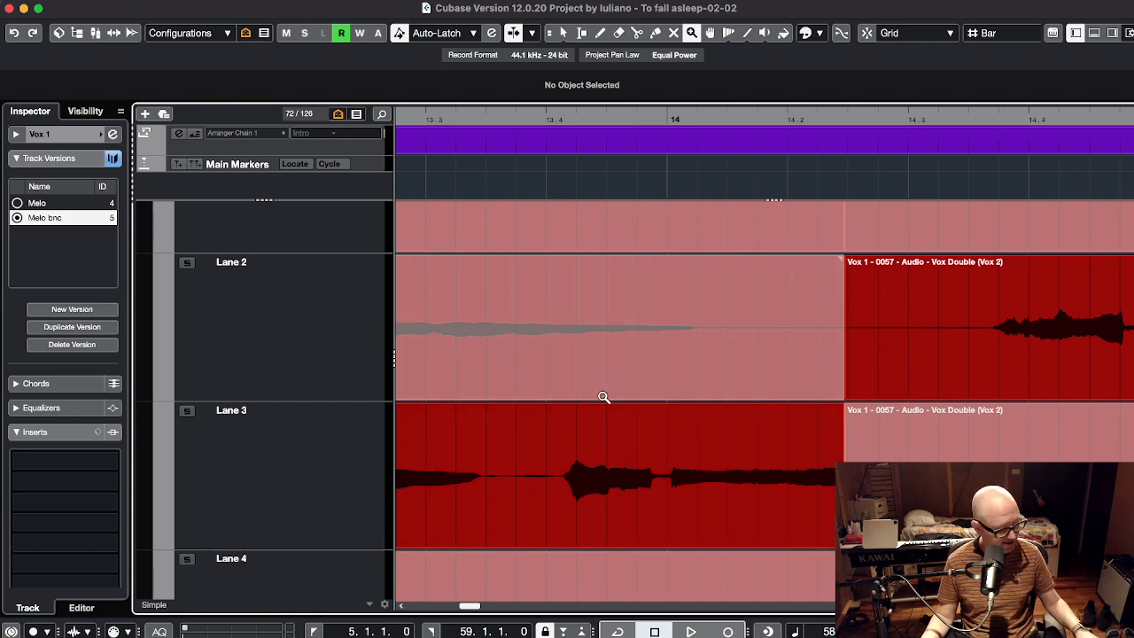
- Shrink the track heights and zoom the timeline out to show about bars 6 to 22
key("shift+g")
key("shift+g")
key("shift+g")
key("shift+g")
key("shift+g")
key("shift+g")
key("shift+g")
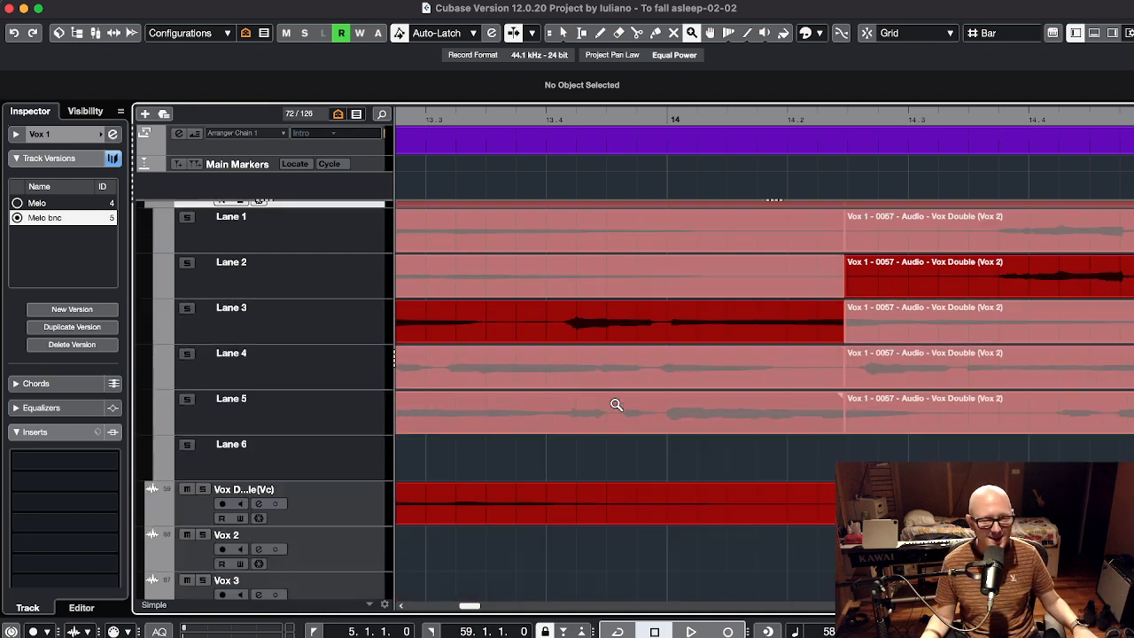
key("shift+g")
key("g")
key("g")
key("g")
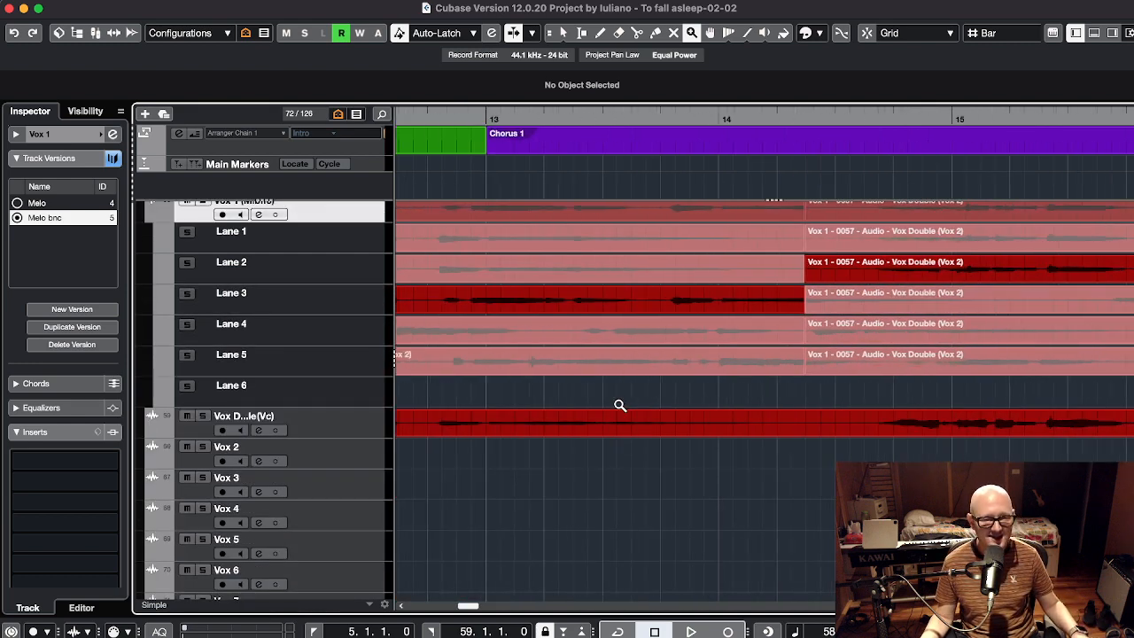
key("g")
key("g")
key("g")
key("g")
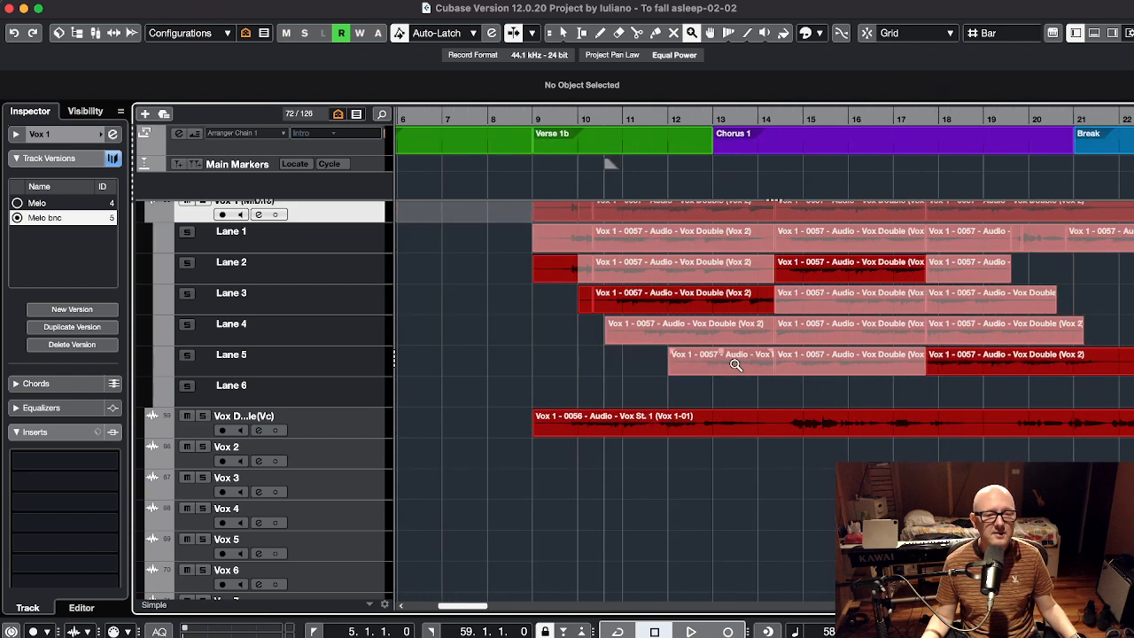
- With the Comp tool, choose Lane 4 from early bar 13 to bar 15, and replace it with Lane 3 from about bar 13 to late bar 15
right_click(684, 315)
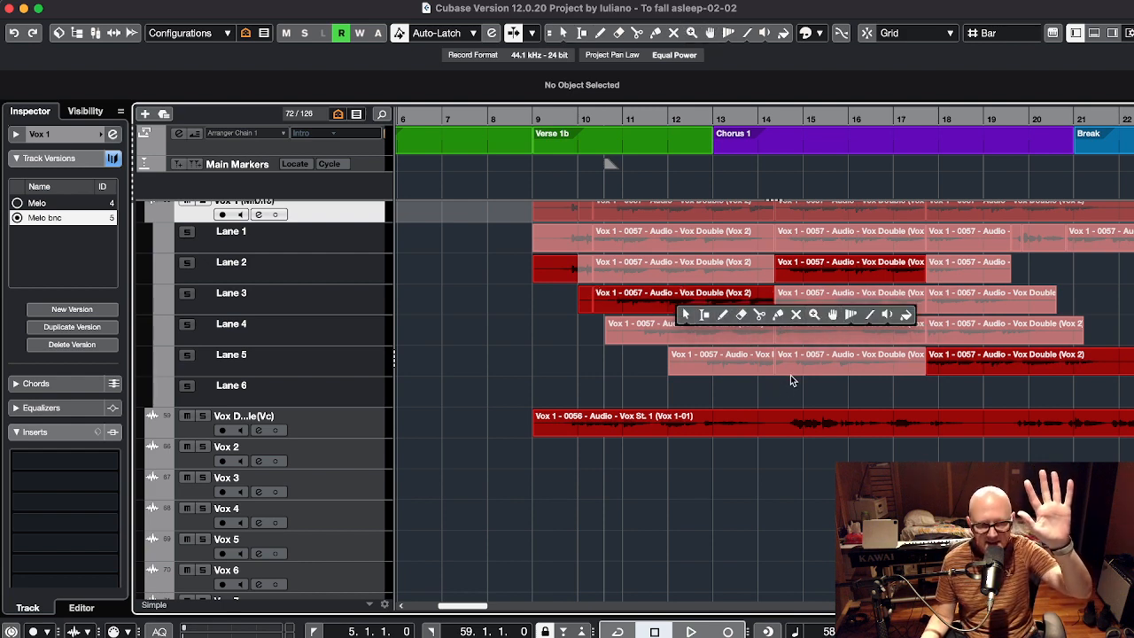
left_click(832, 314)
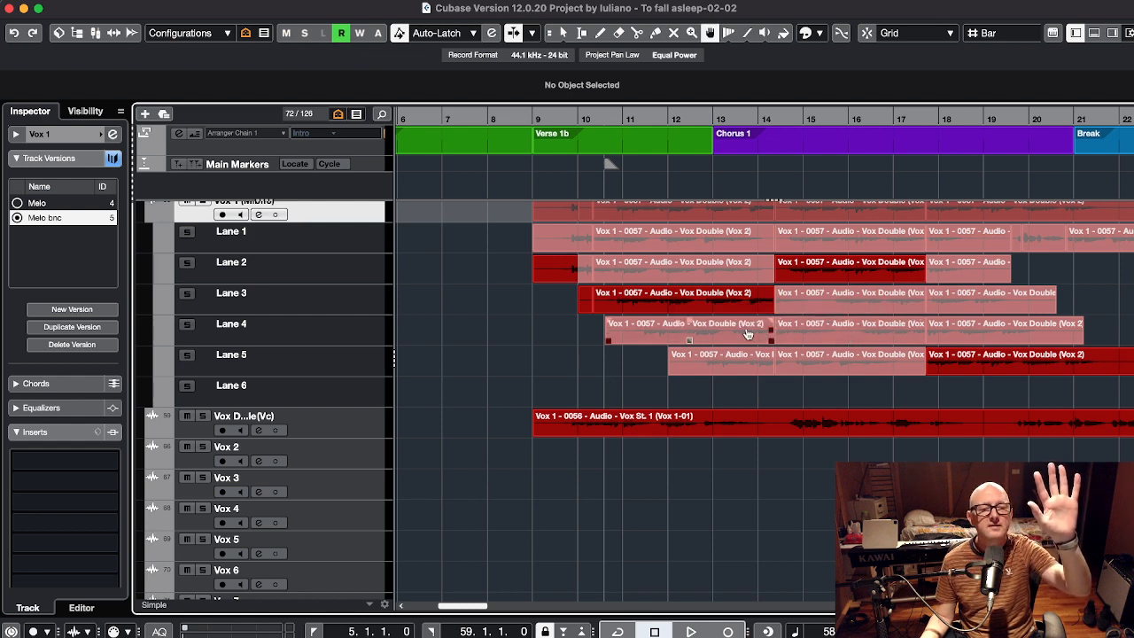
left_click_drag(728, 333, 818, 335)
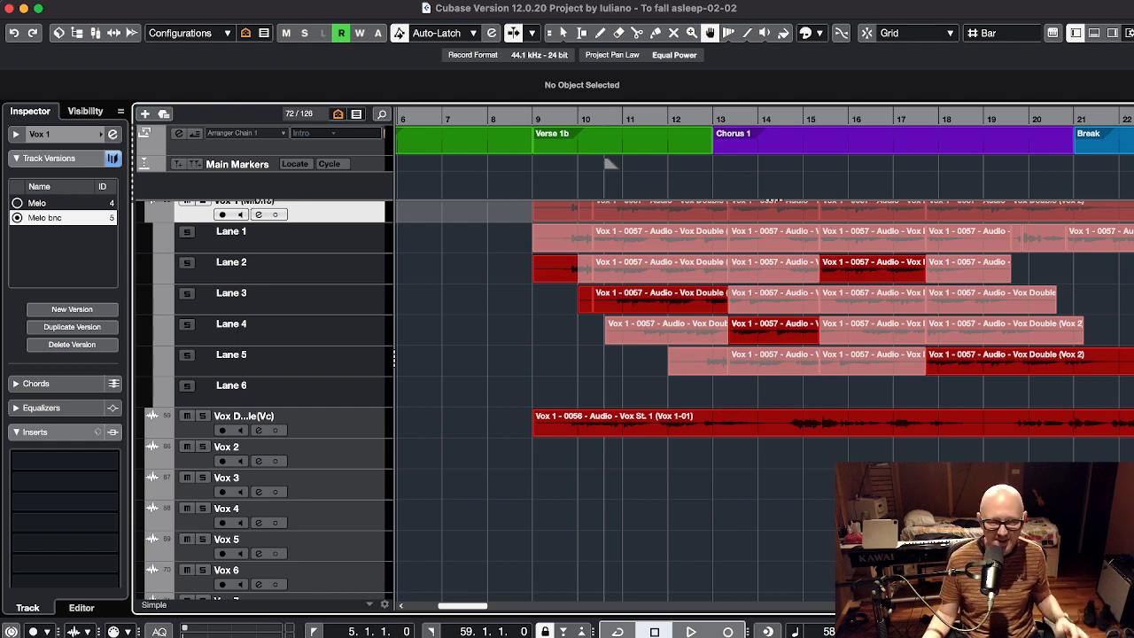
key("shift+h")
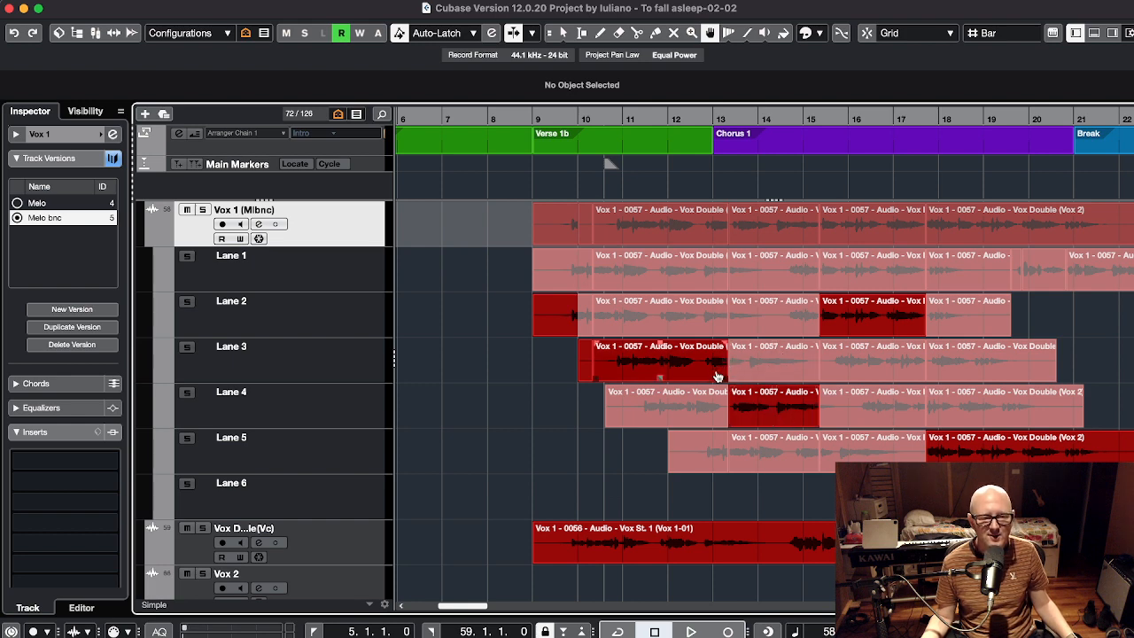
left_click_drag(714, 376, 836, 381)
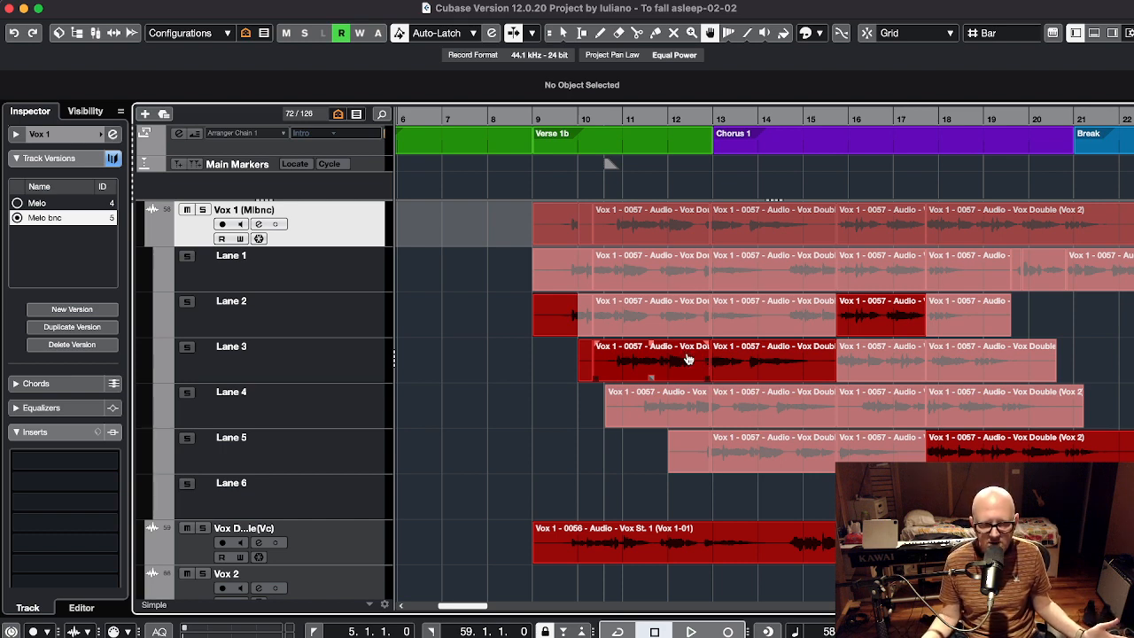
- Move the Lane 3 event before Chorus 1 to start at 7.3.1.63, and split the Lane 3 event in Chorus 1 between bars 14 and 15
key("1")
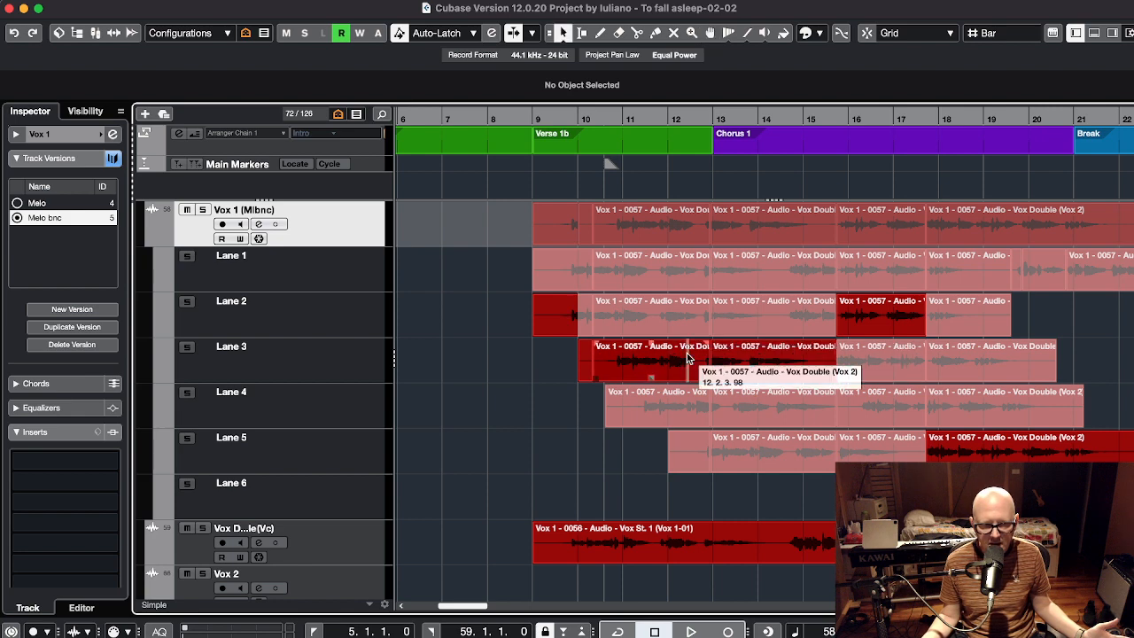
left_click_drag(649, 378, 512, 379)
key("space")
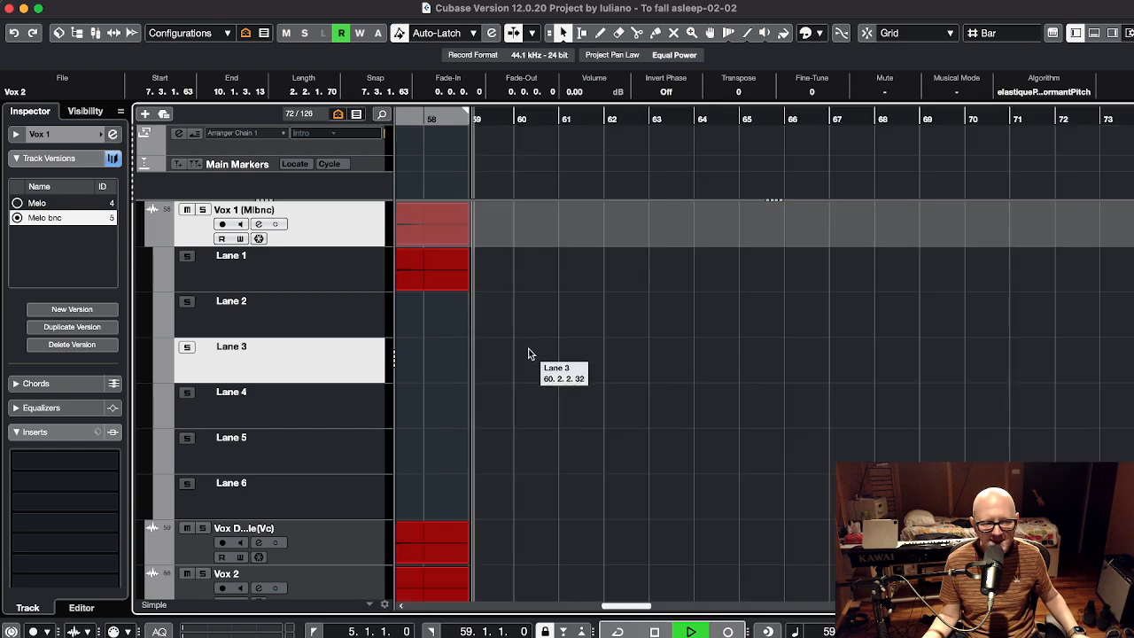
key("space")
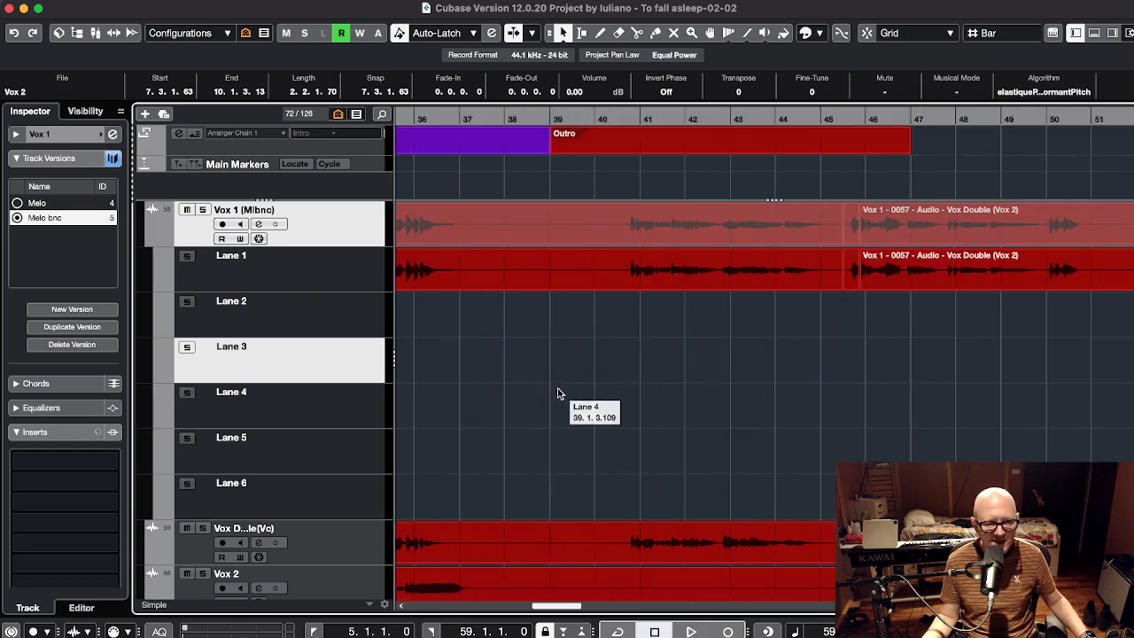
scroll(558, 393, "left", 15)
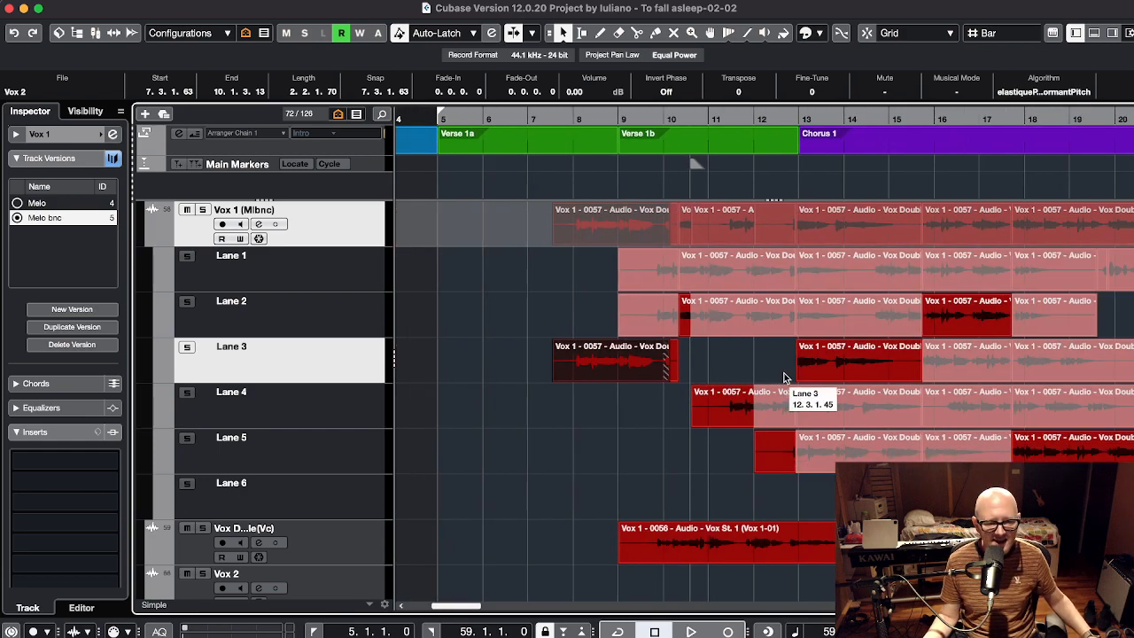
left_click(874, 354, "alt")
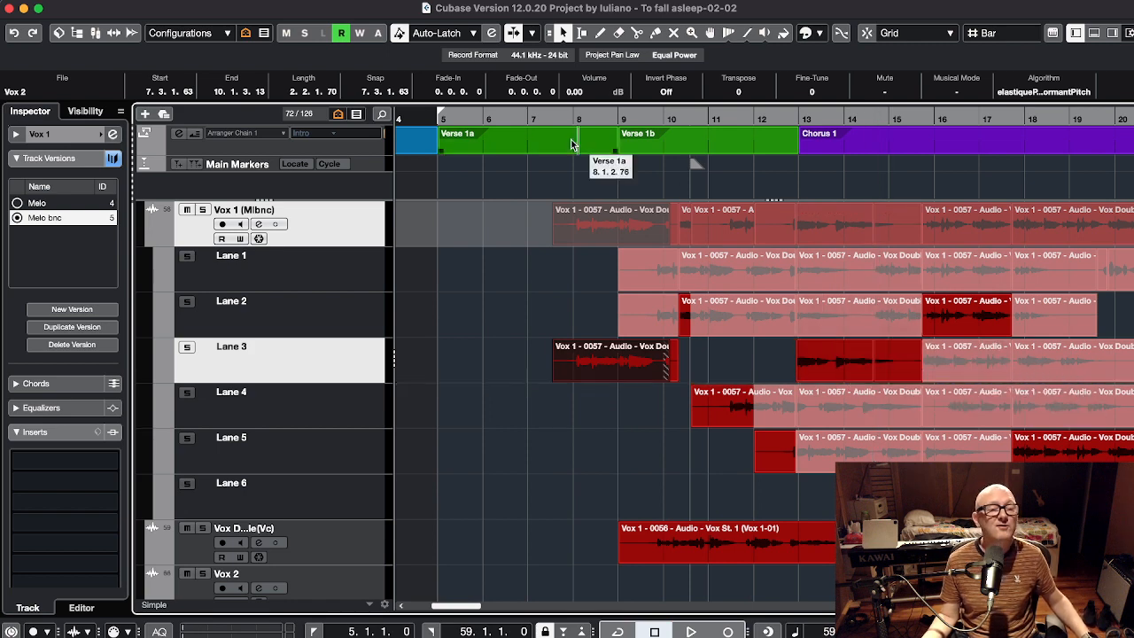
- Combine the selection tools and select a Lane 2 range from 13.4.3.26 to 16.3.4.57
left_click(549, 33)
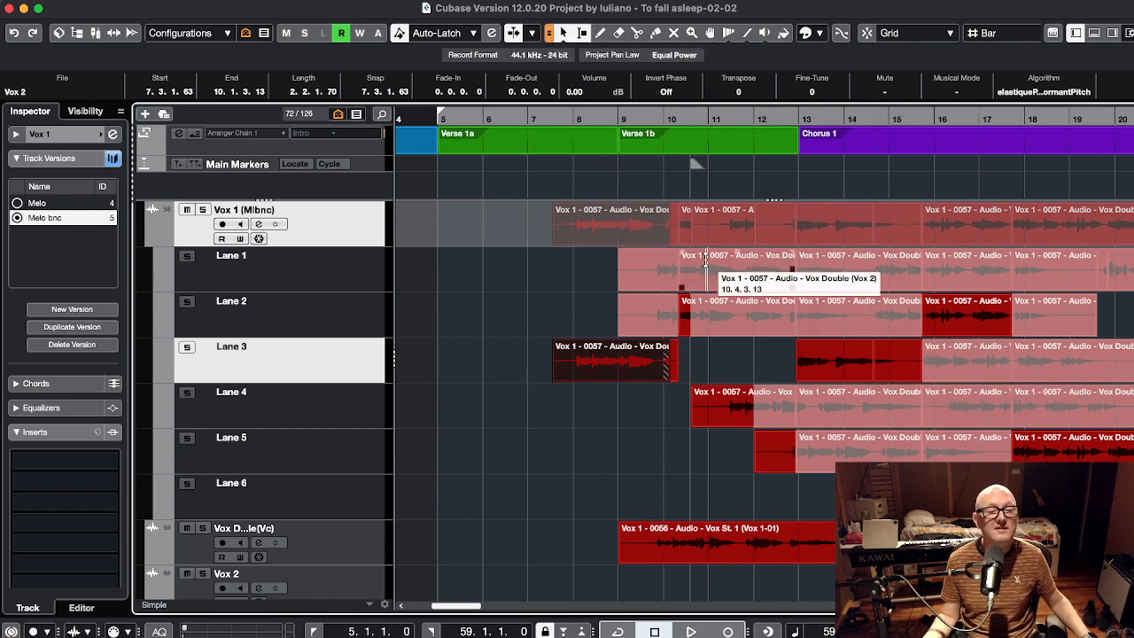
left_click_drag(858, 347, 929, 353)
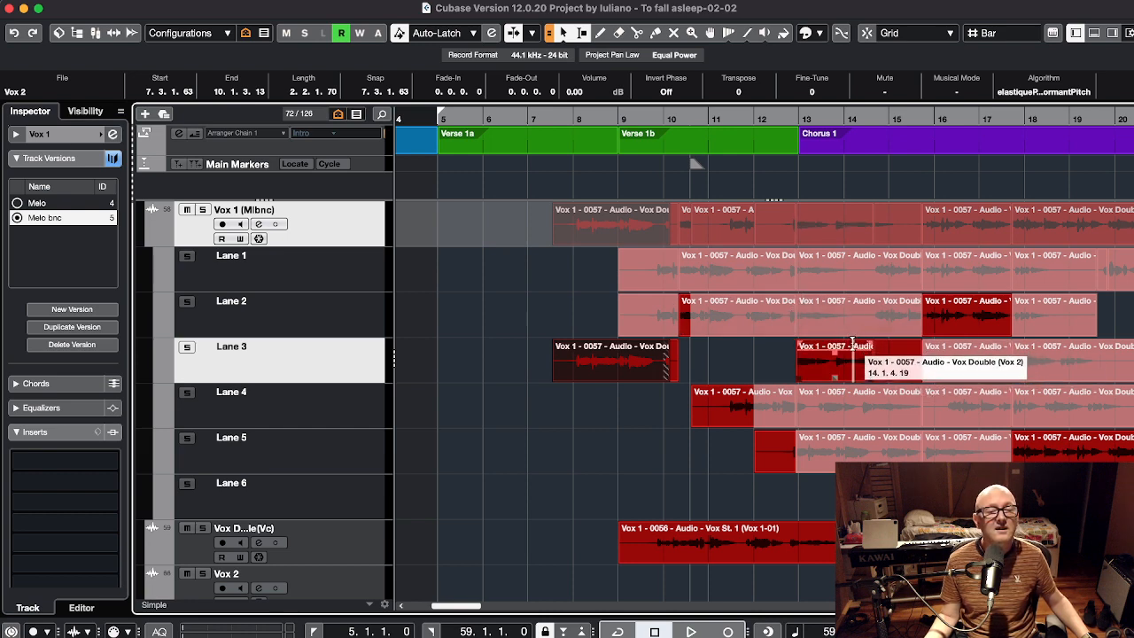
left_click_drag(840, 299, 968, 305)
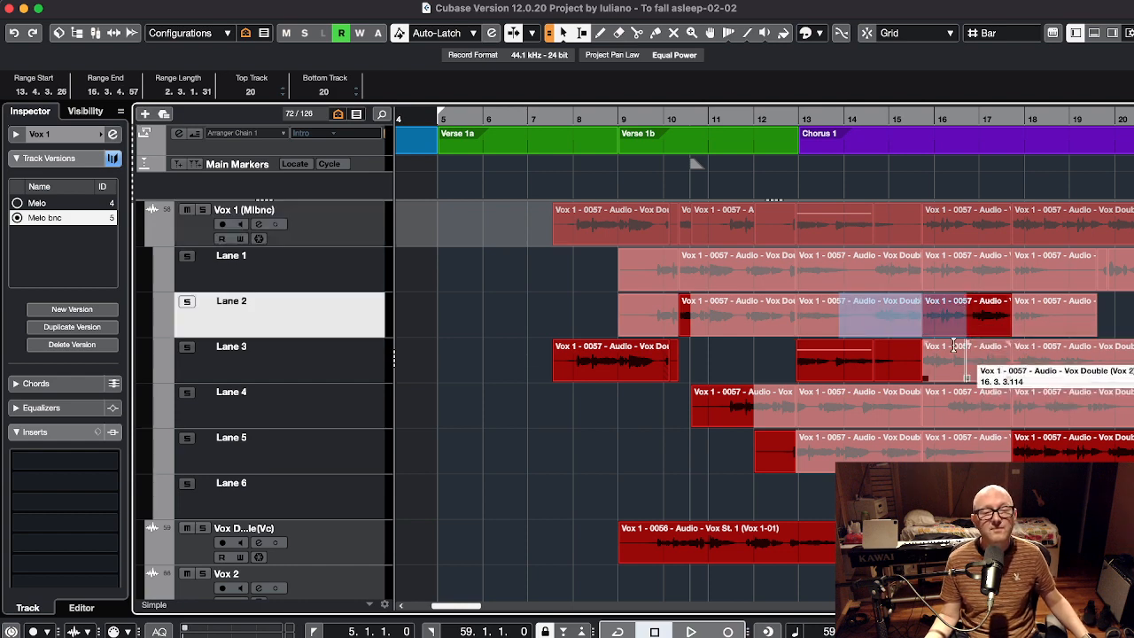
- Try to move the selected Lane 2 range back toward the start of Chorus 1
left_click_drag(885, 324, 797, 345)
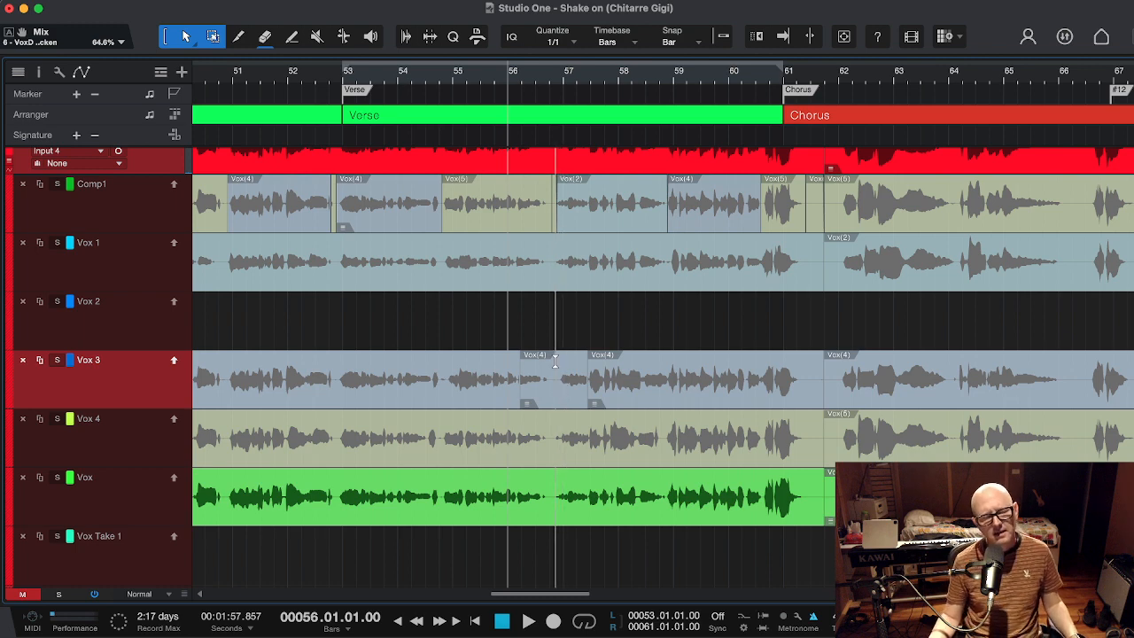
- Switch to the Studio One project and add a layer named Comp 3 to the Comp 2 vocal track
scroll(553, 363, "up", 3)
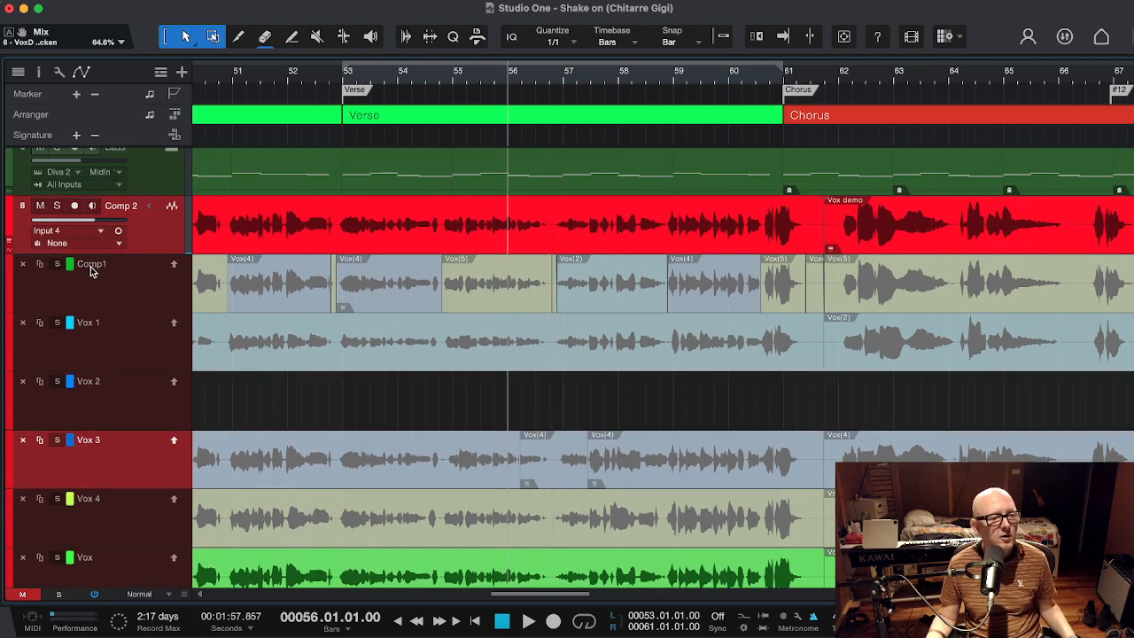
left_click(130, 288)
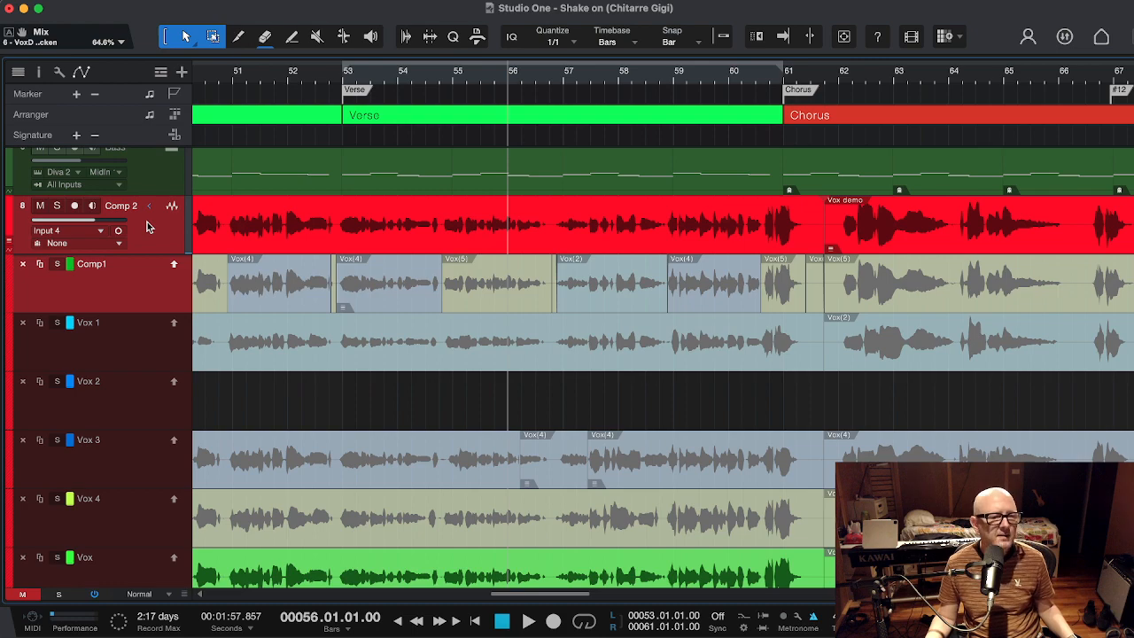
scroll(426, 431, "down", 5)
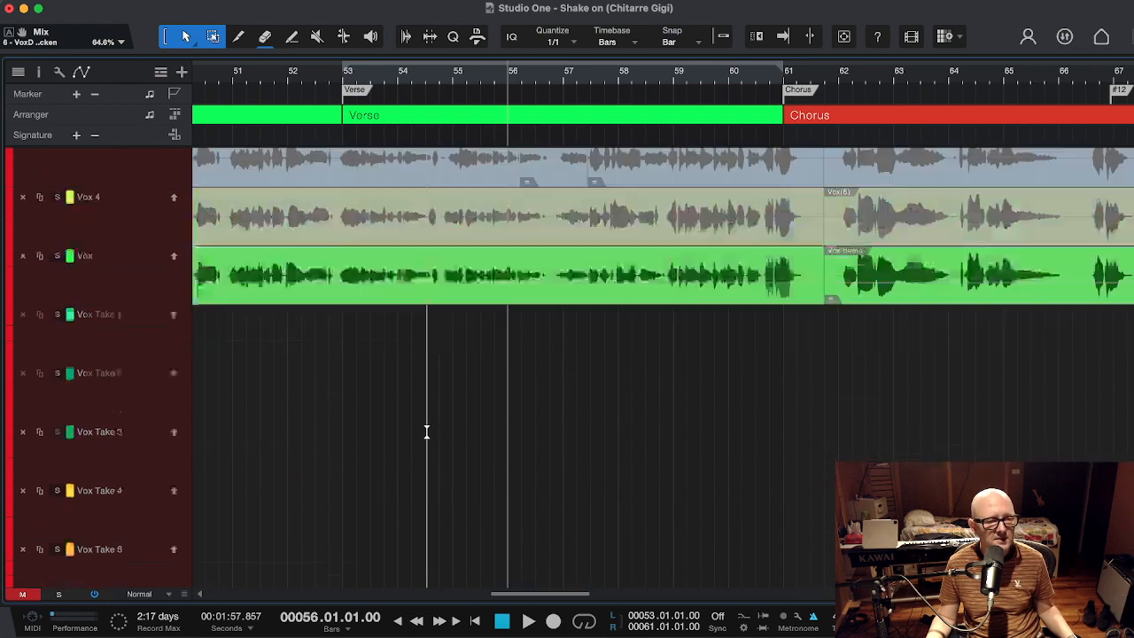
scroll(426, 431, "down", 10)
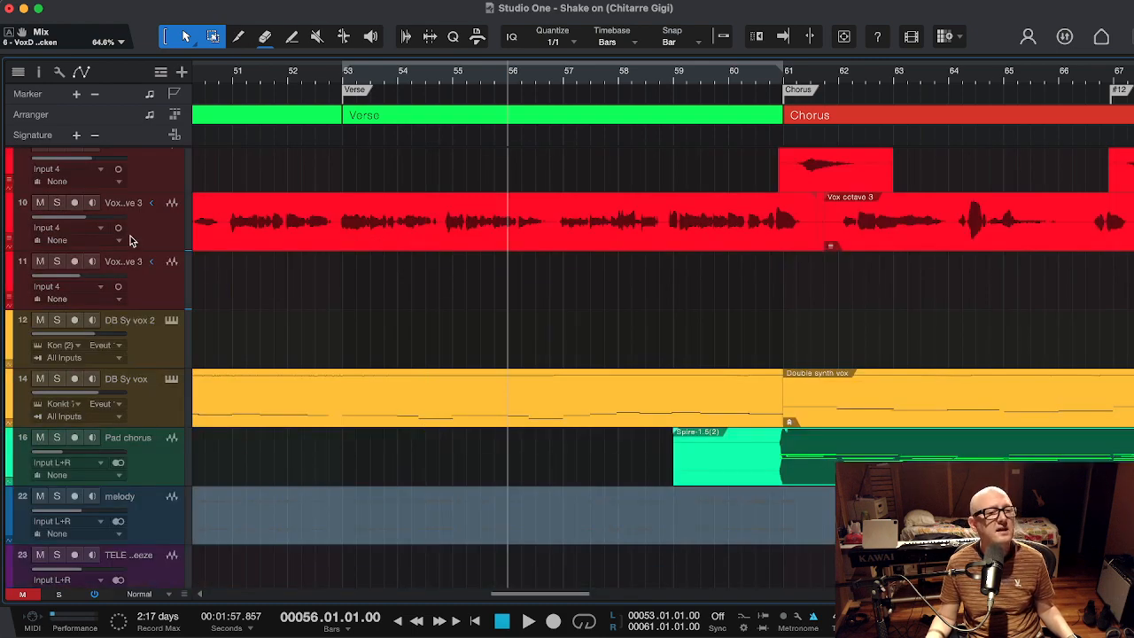
scroll(372, 261, "up", 12)
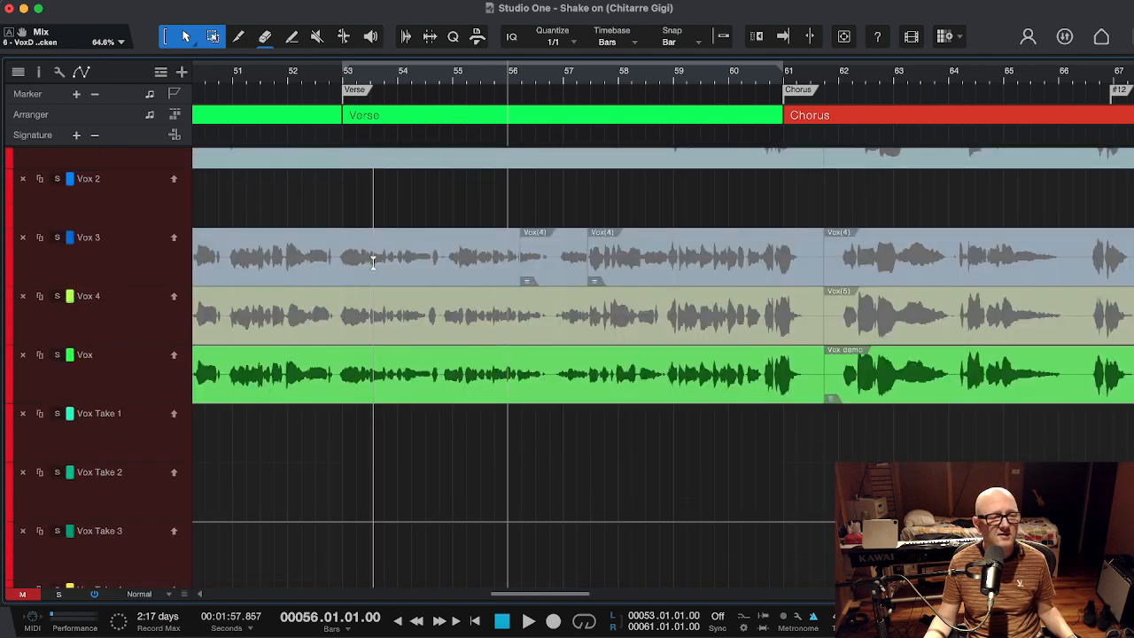
scroll(372, 263, "up", 2)
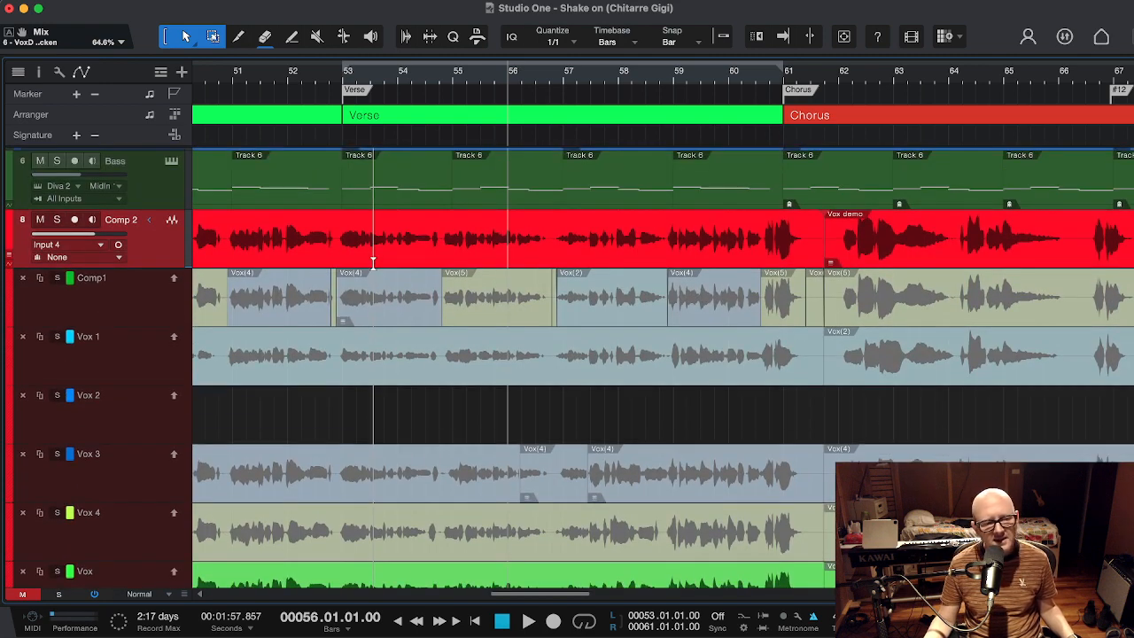
right_click(152, 249)
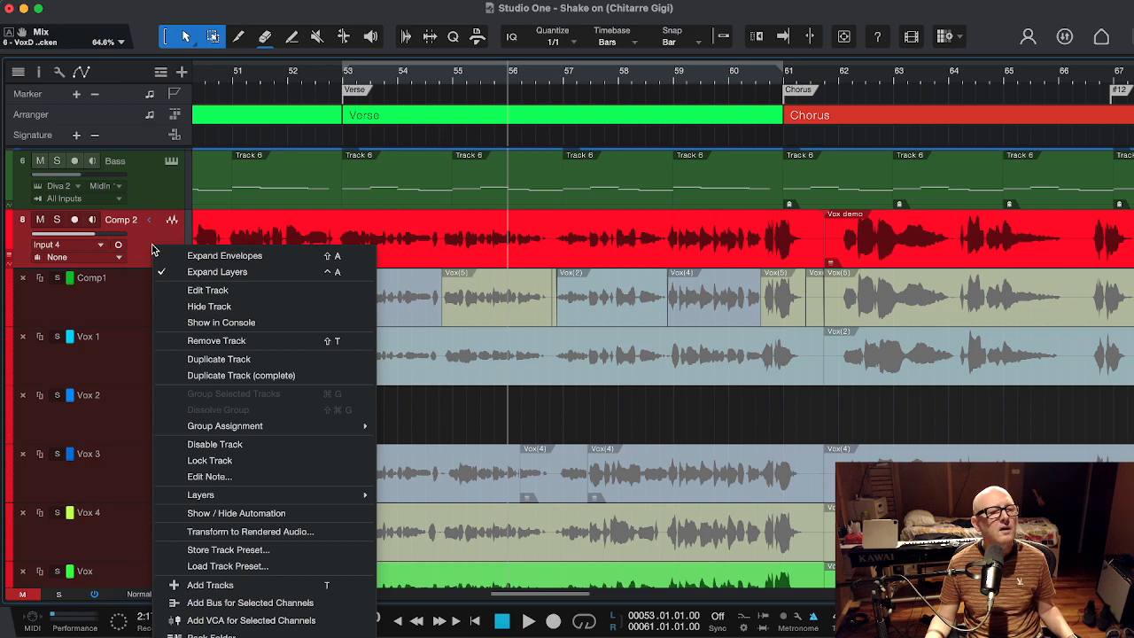
mouse_move(286, 493)
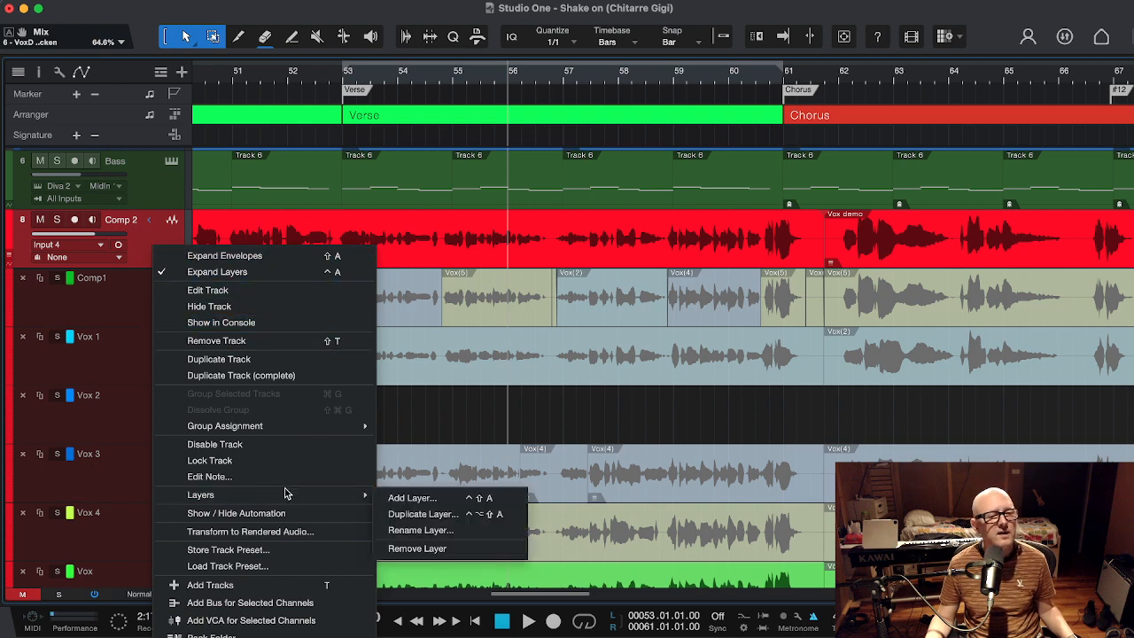
left_click(412, 498)
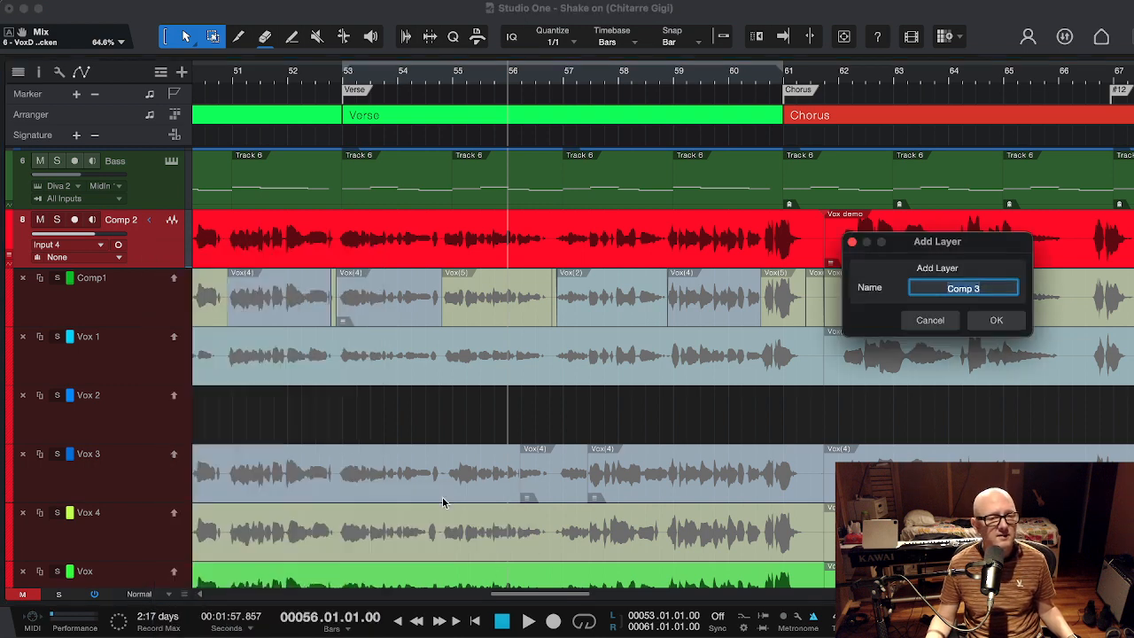
left_click(995, 319)
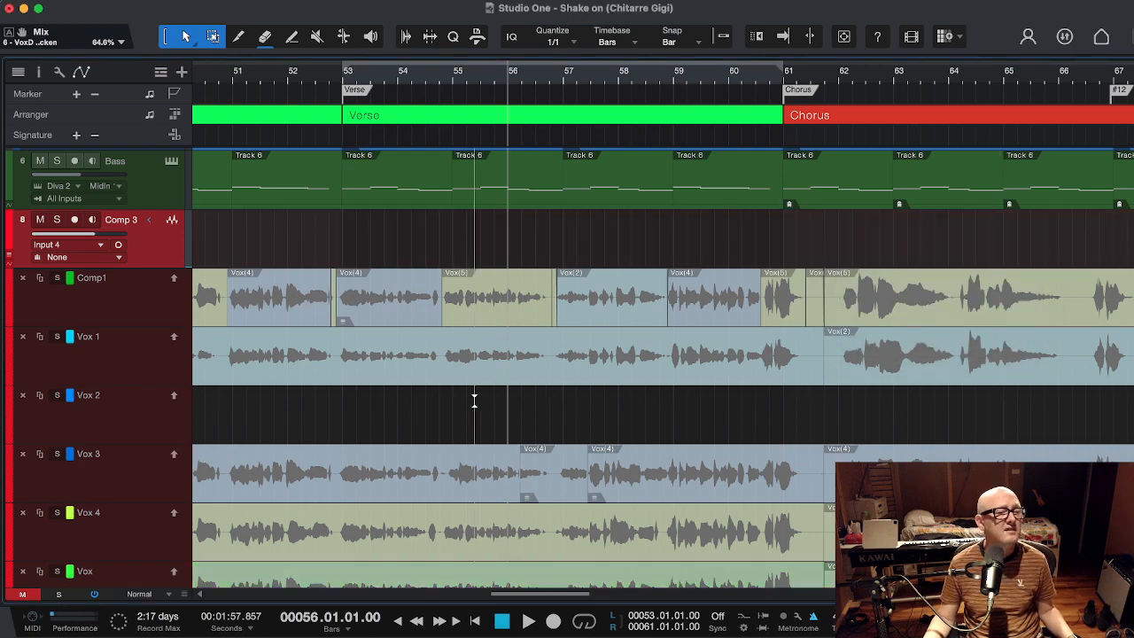
- Comp onto Comp 3 the Comp1 range from about bar 52.3 to 54.6 and the Vox 3 range from about bar 55.5 to 58.1
scroll(474, 399, "down", 10)
scroll(473, 400, "down", 3)
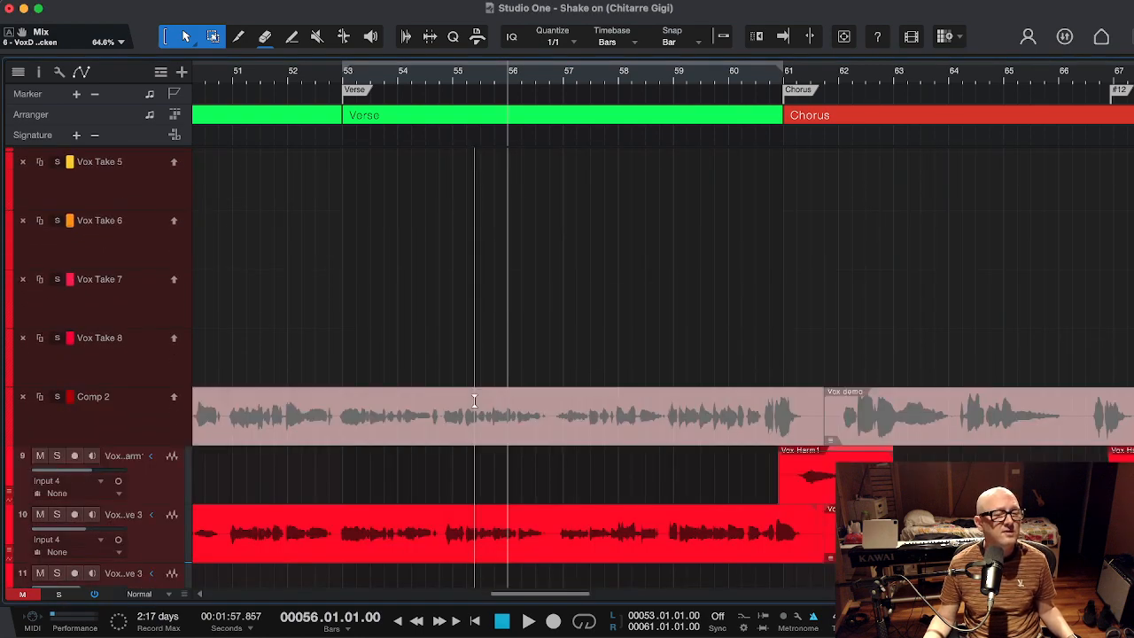
scroll(476, 400, "up", 12)
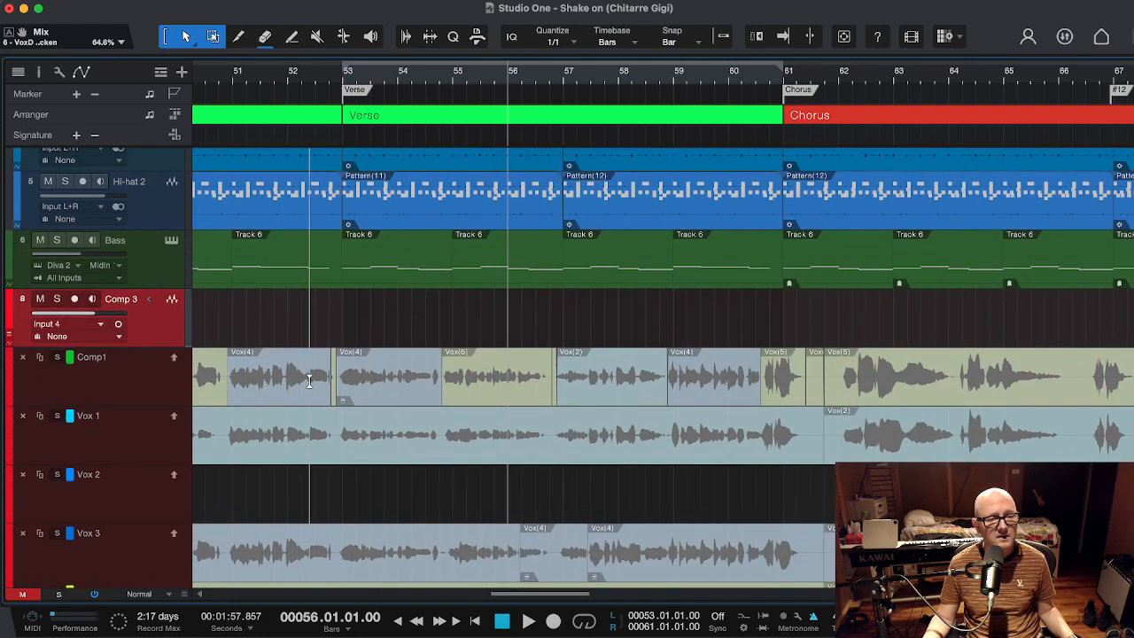
left_click_drag(303, 381, 428, 380)
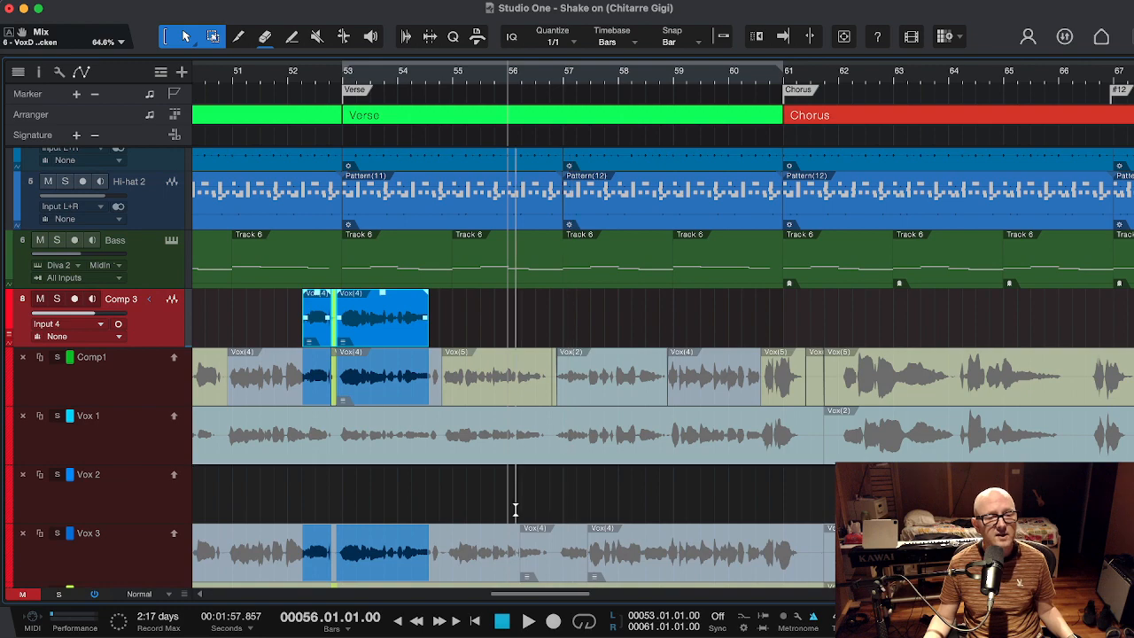
left_click_drag(478, 551, 626, 551)
- Comp Vox 4 ranges between about bars 59.6 and 67 onto Comp 3, and use the Vox layer from about bar 64.6 to 66.7
scroll(659, 526, "down", 8)
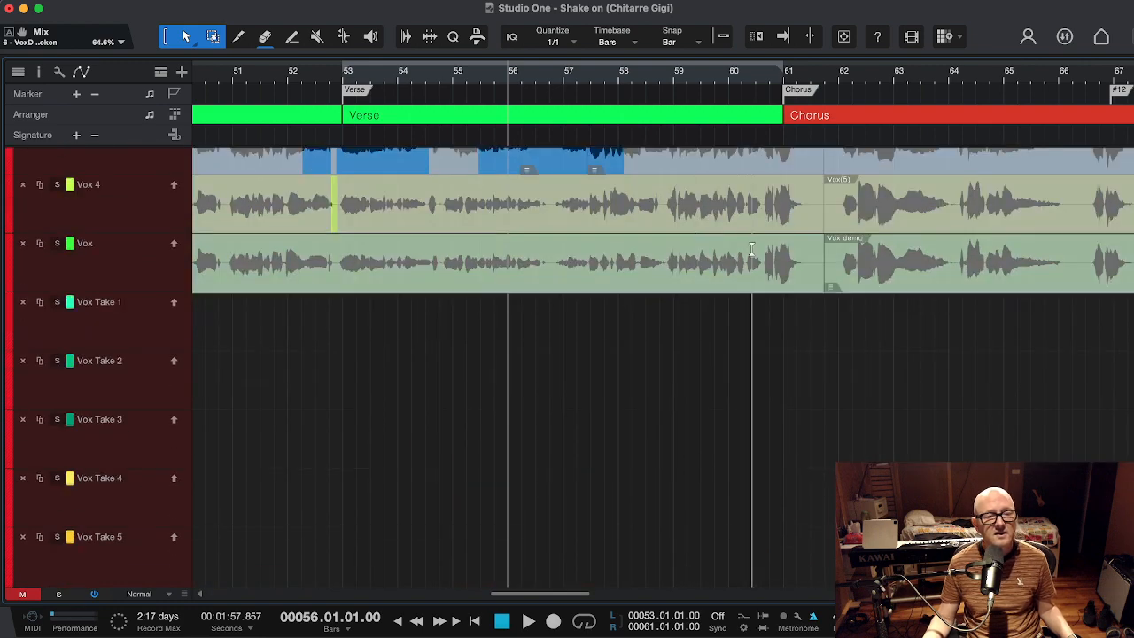
left_click_drag(710, 203, 1105, 232)
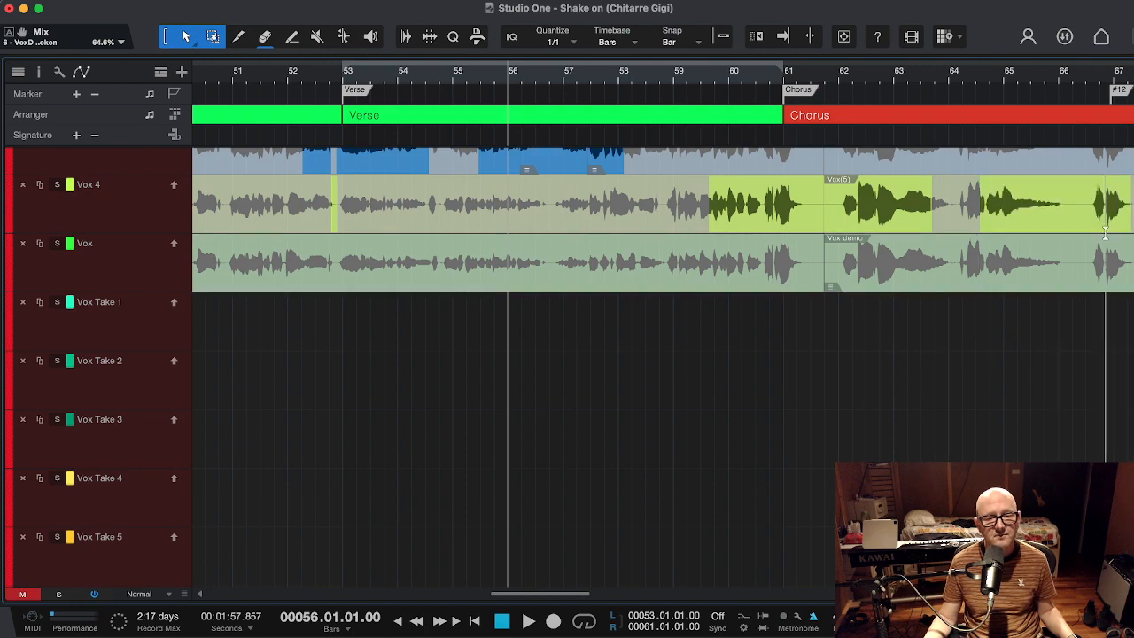
left_click_drag(980, 262, 1100, 262)
scroll(927, 354, "up", 3)
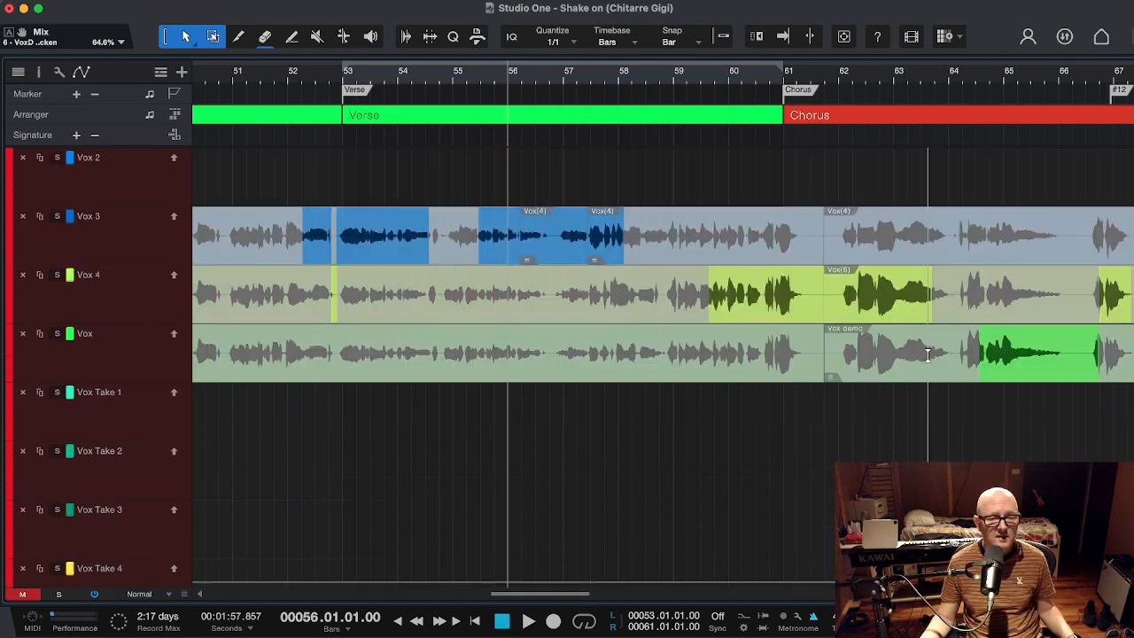
scroll(927, 355, "up", 6)
scroll(929, 354, "down", 1)
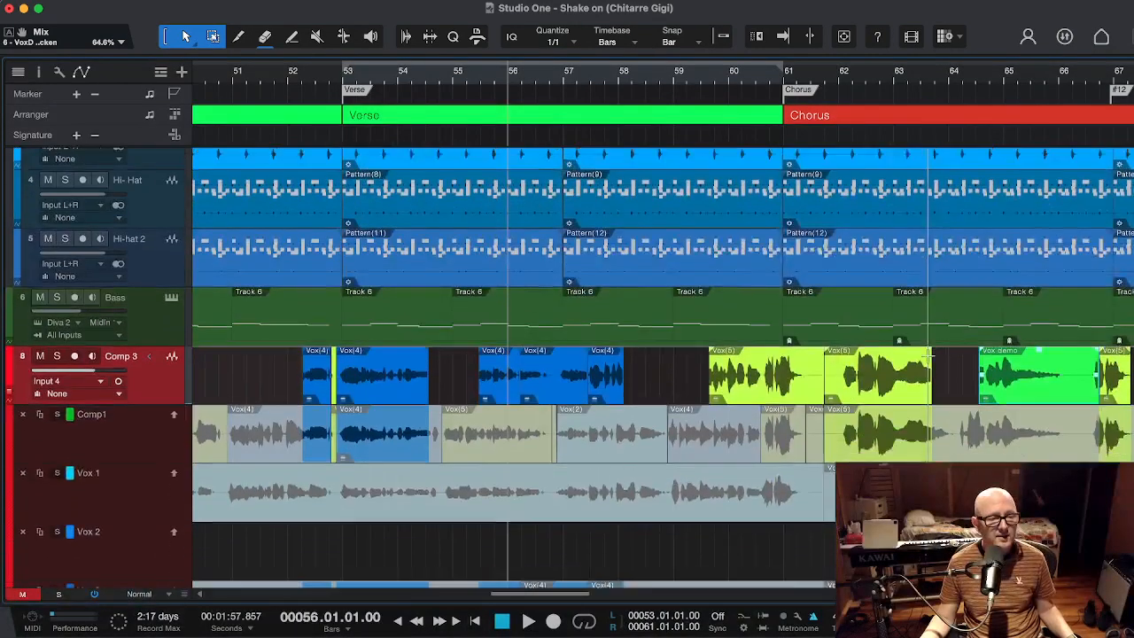
- Move the Comp 2 layer up between the Comp1 and Vox 1 layers
scroll(927, 354, "down", 10)
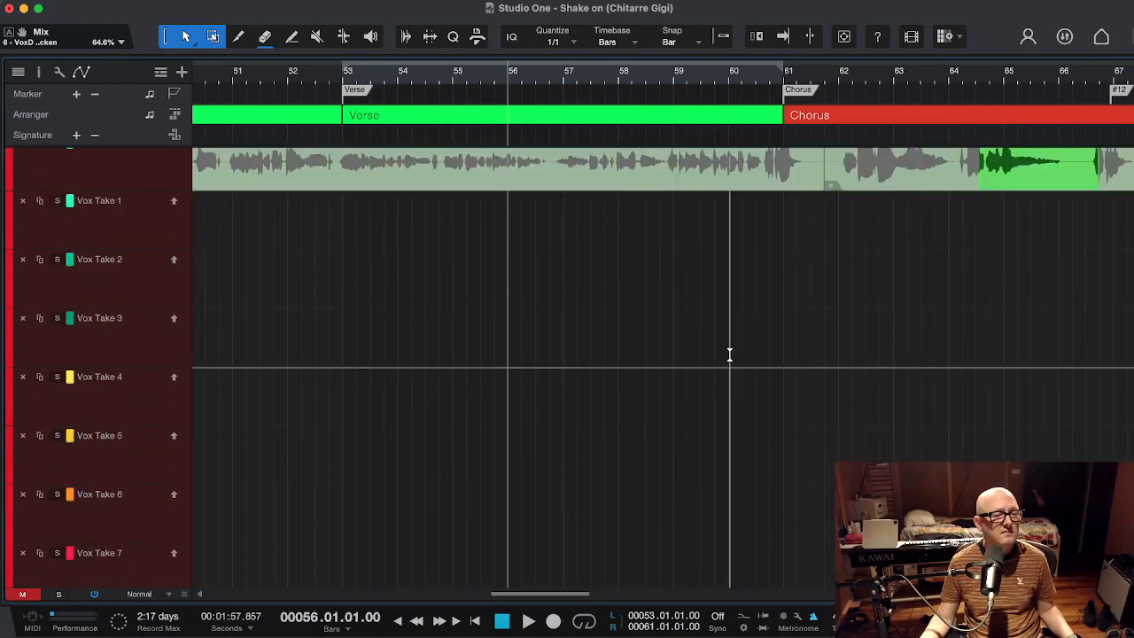
scroll(717, 352, "down", 3)
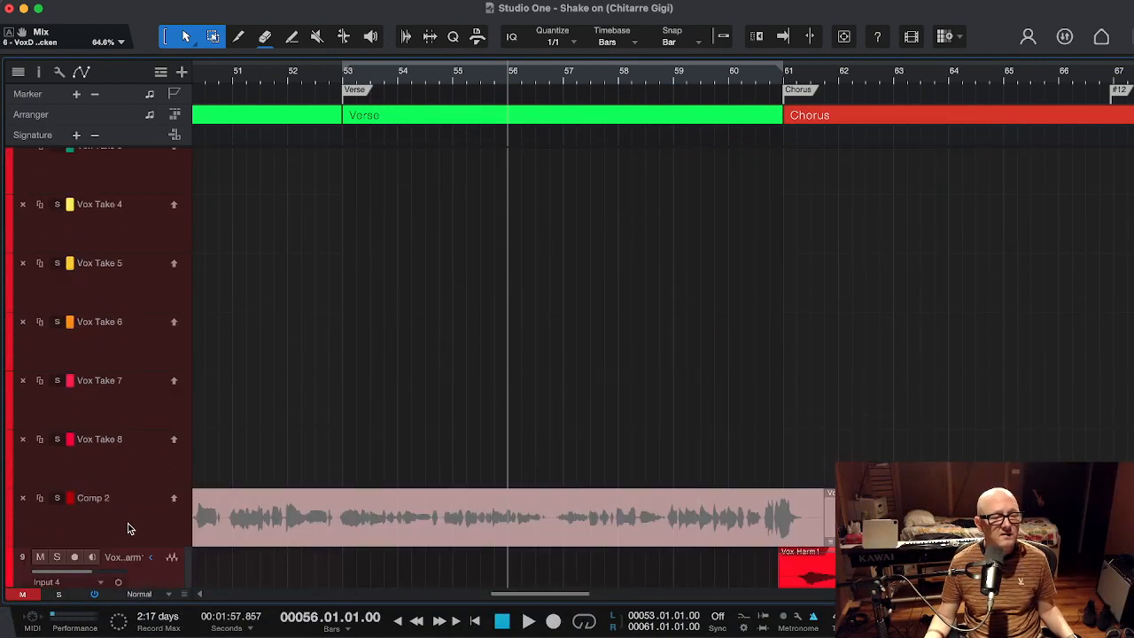
left_click(128, 529)
scroll(159, 155, "up", 1)
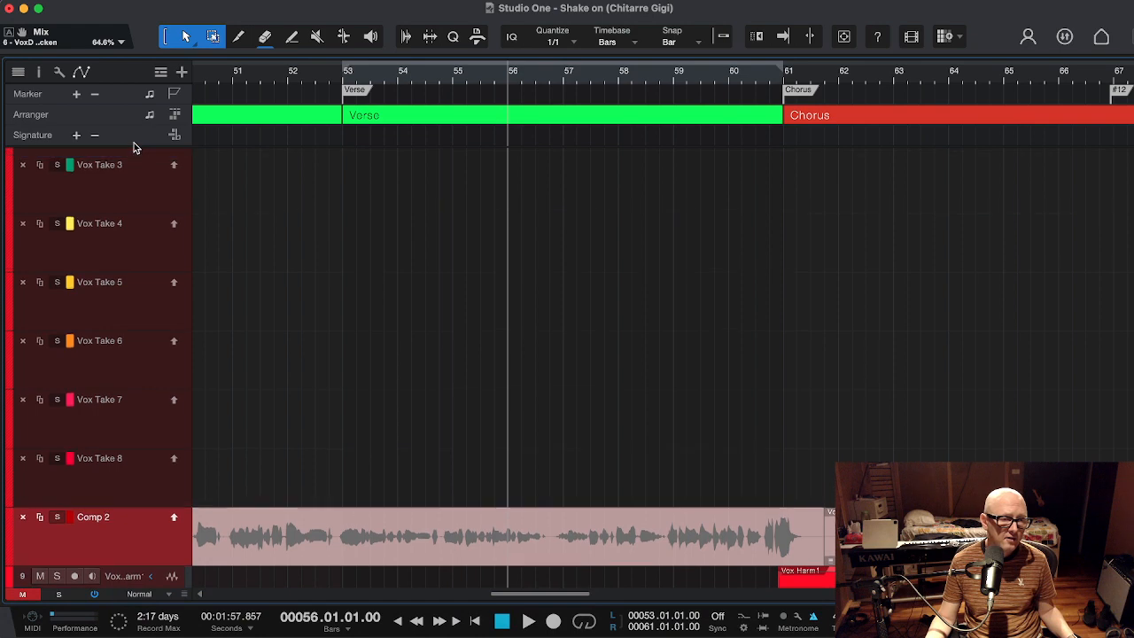
scroll(134, 142, "up", 3)
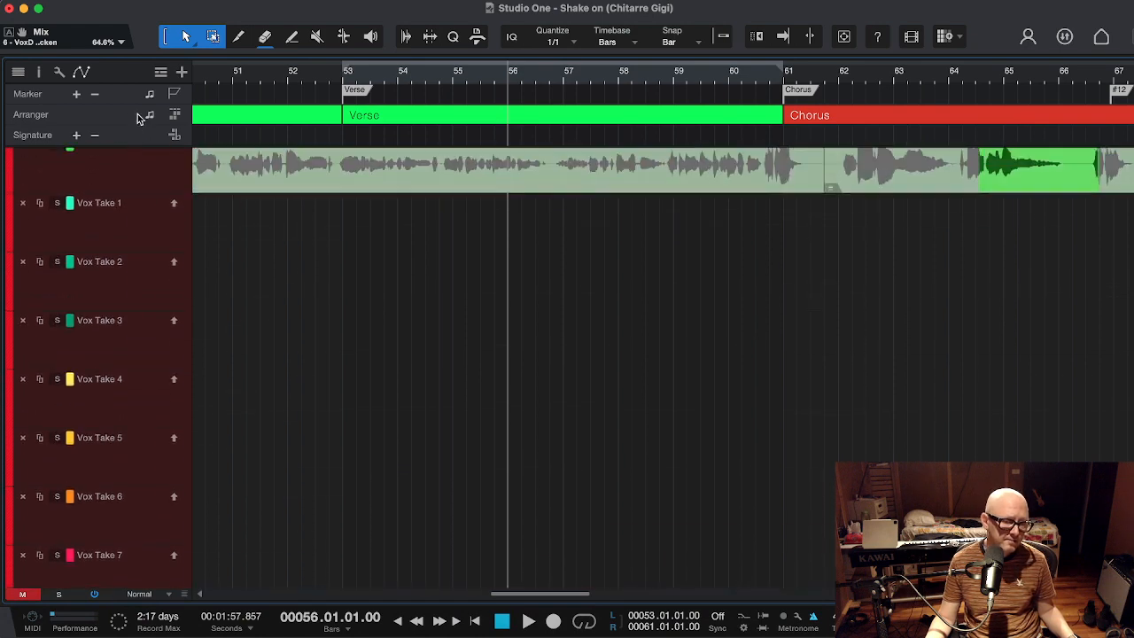
scroll(137, 113, "up", 5)
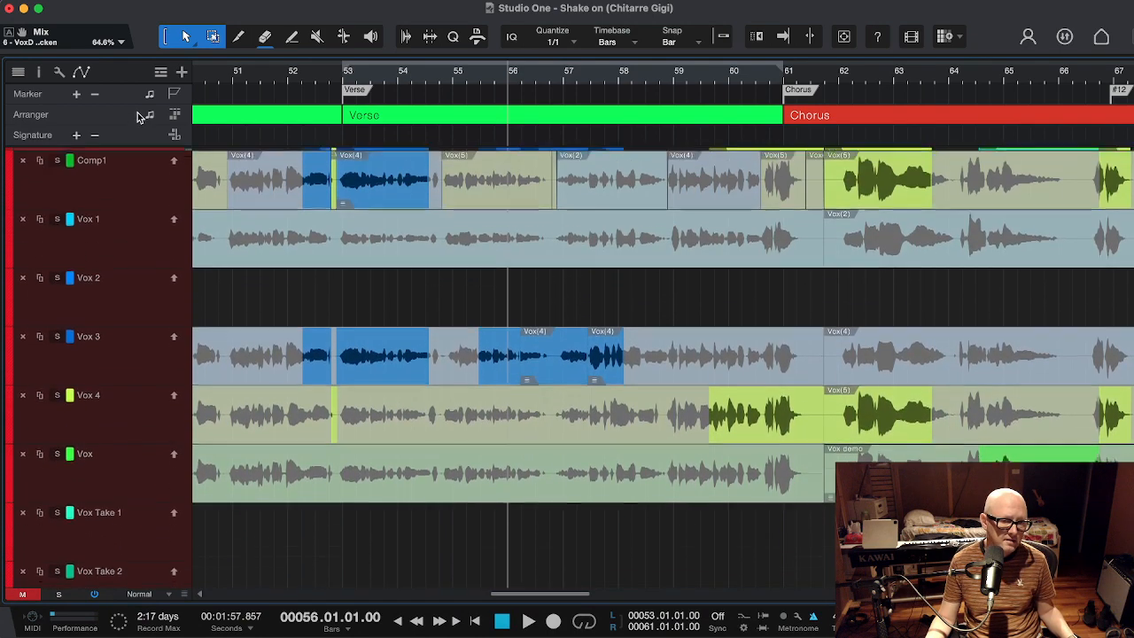
scroll(137, 118, "up", 4)
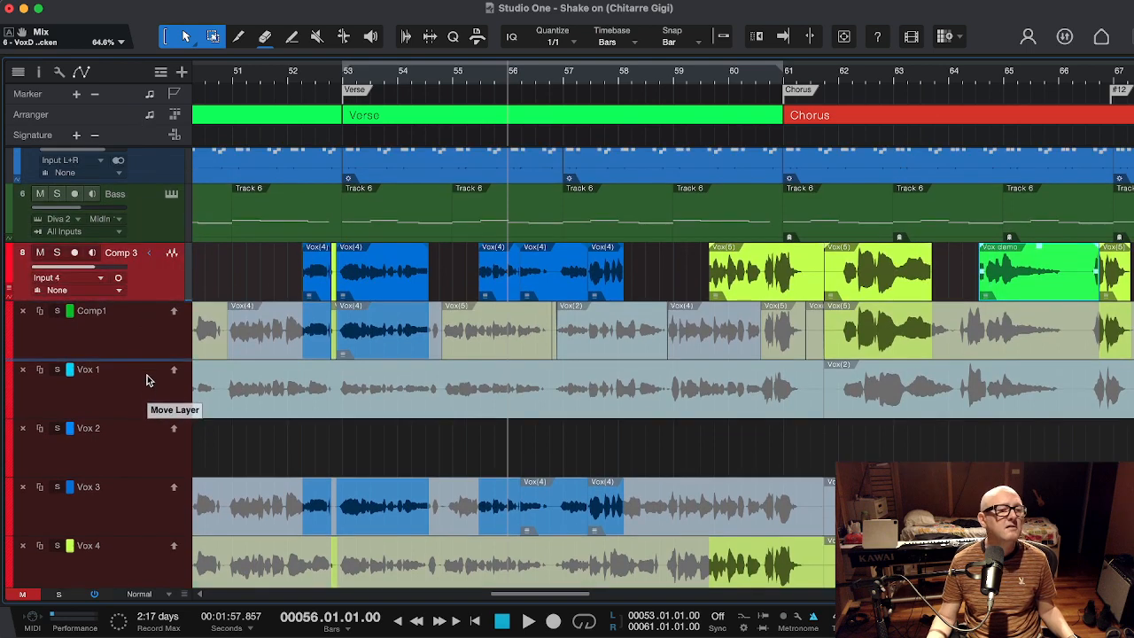
left_click_drag(147, 375, 149, 365)
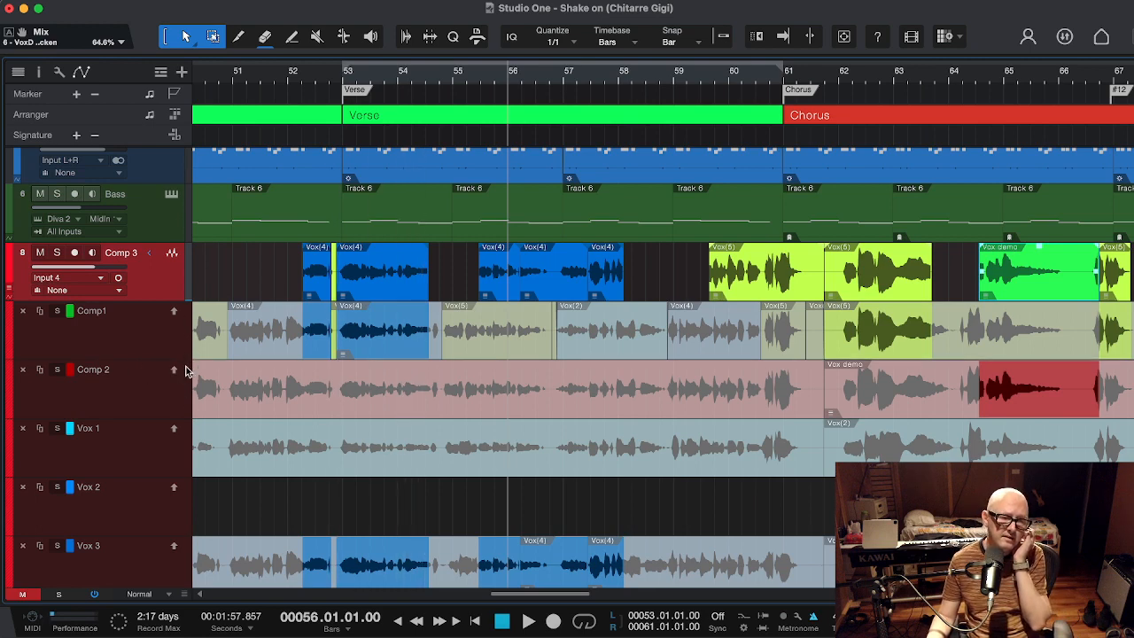
scroll(377, 447, "down", 1)
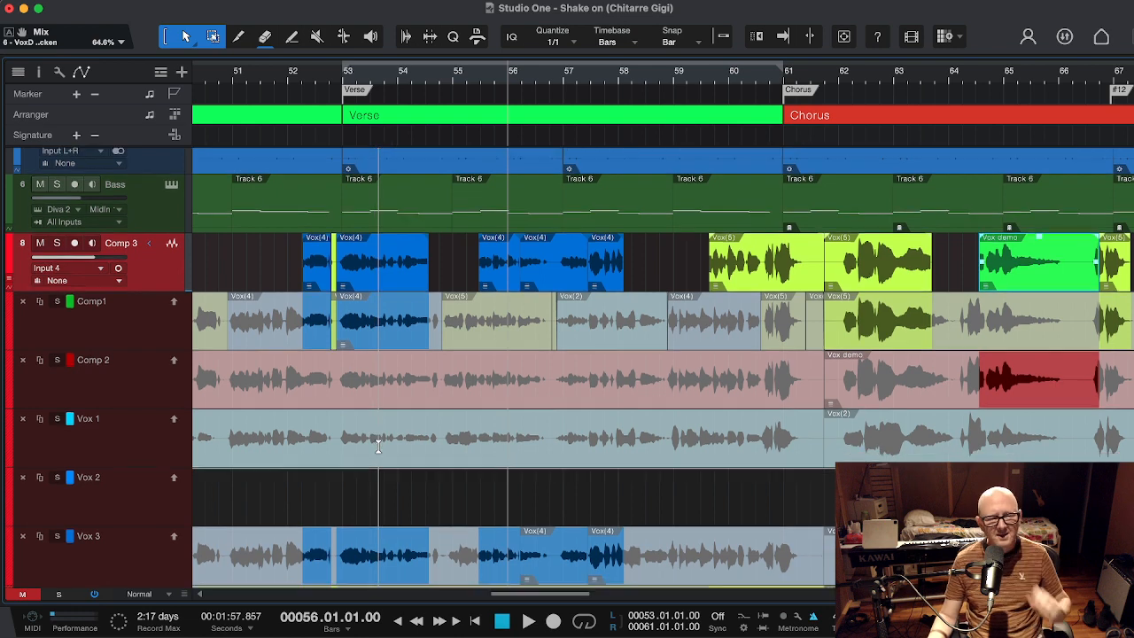
scroll(377, 447, "down", 2)
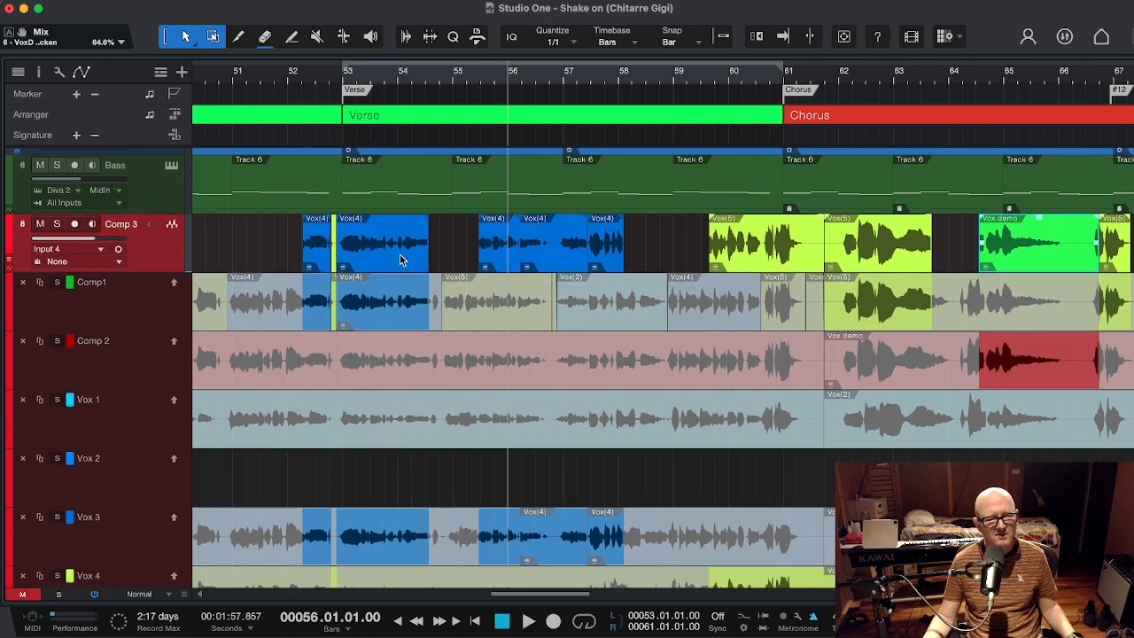
scroll(478, 266, "down", 5)
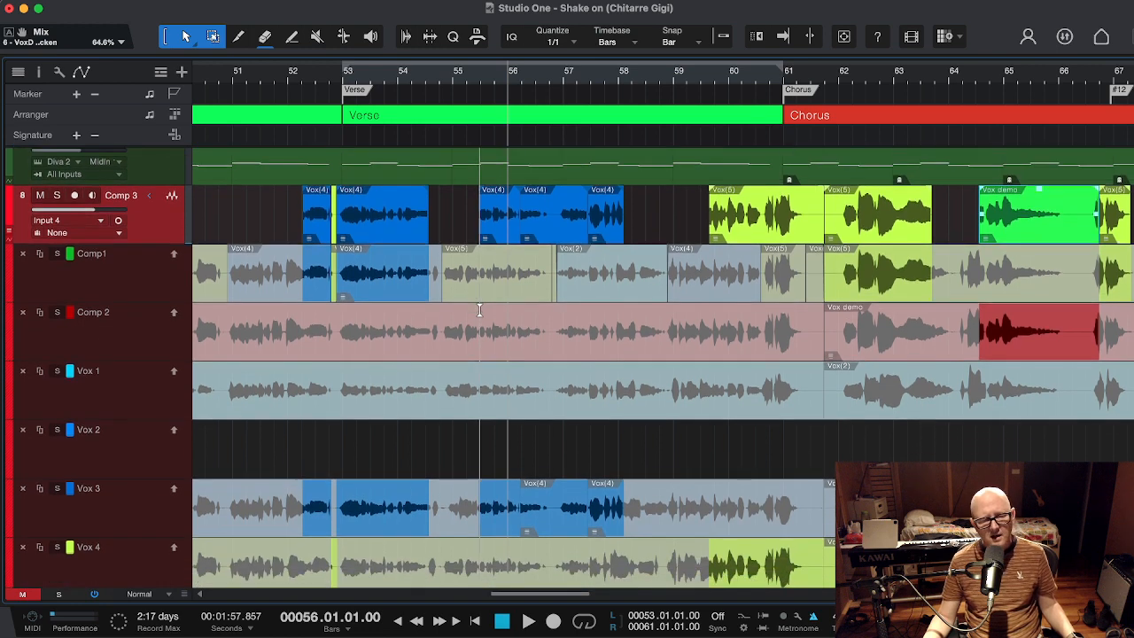
scroll(479, 310, "down", 1)
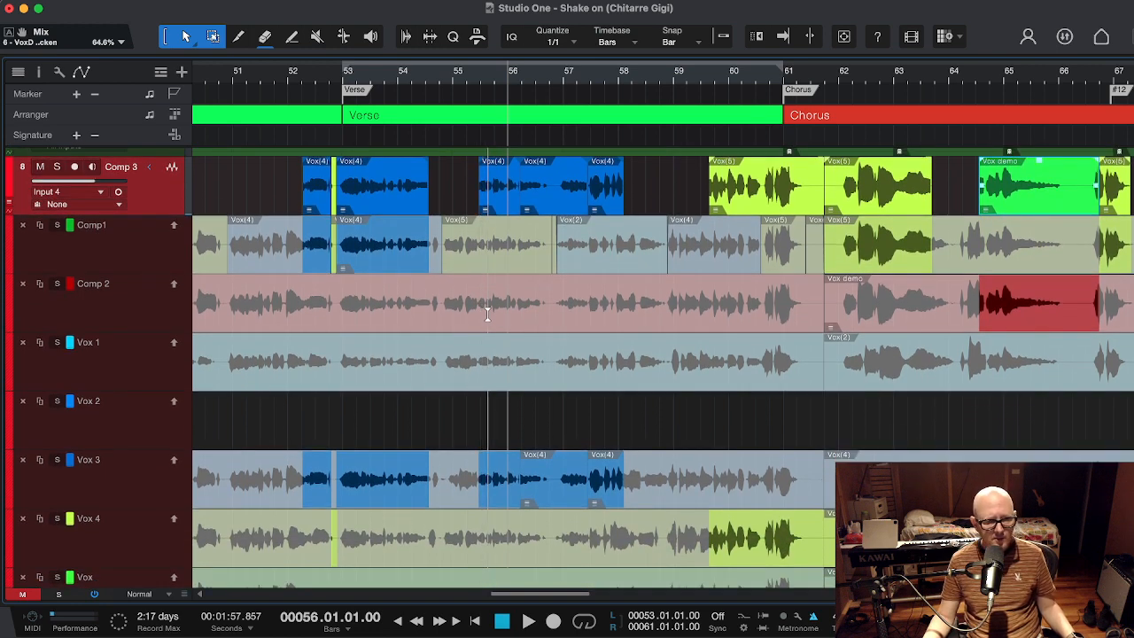
scroll(487, 311, "up", 5)
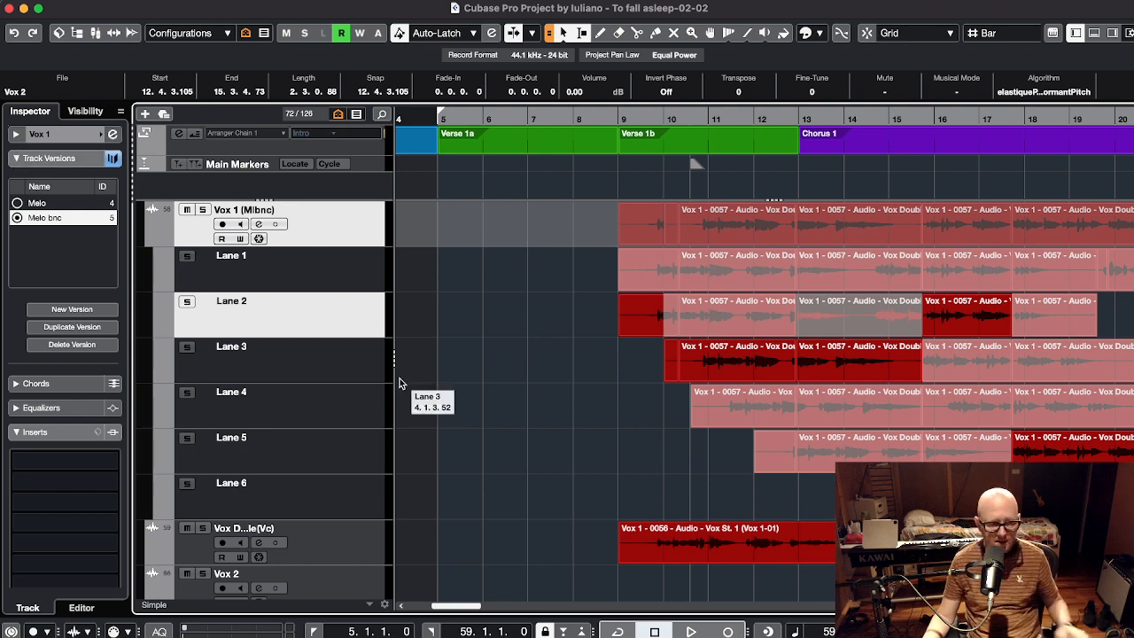
- Switch to Cubase, activate the Melo version of the Vox 1 track, and open its Lane 1 event in the Melodyne editor
scroll(534, 401, "right", 2)
scroll(535, 400, "right", 6)
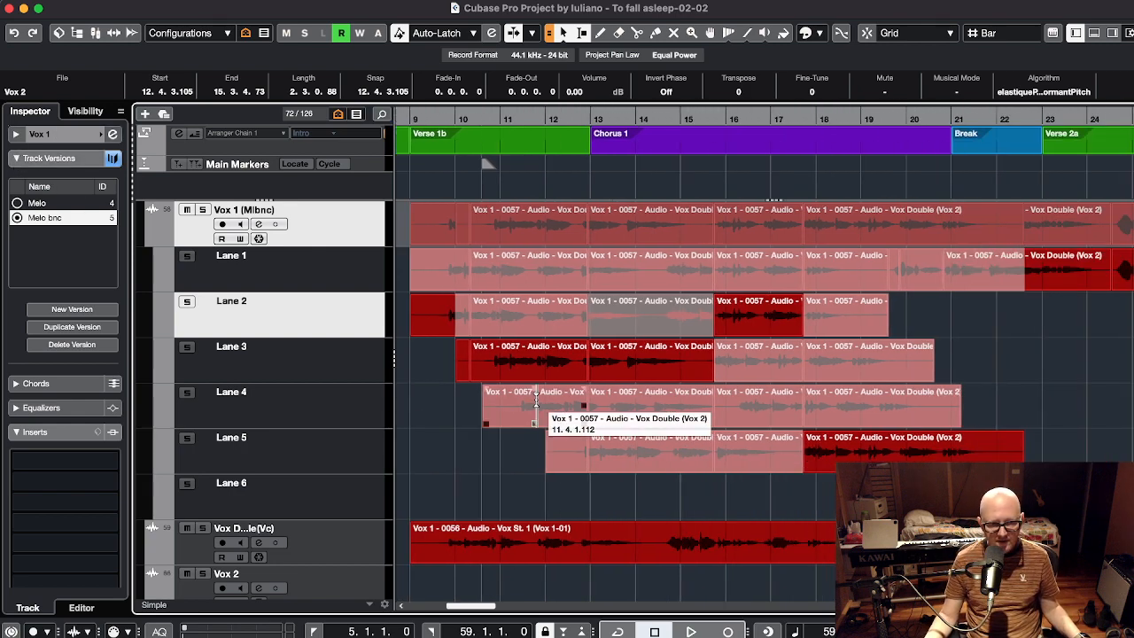
scroll(534, 400, "left", 1)
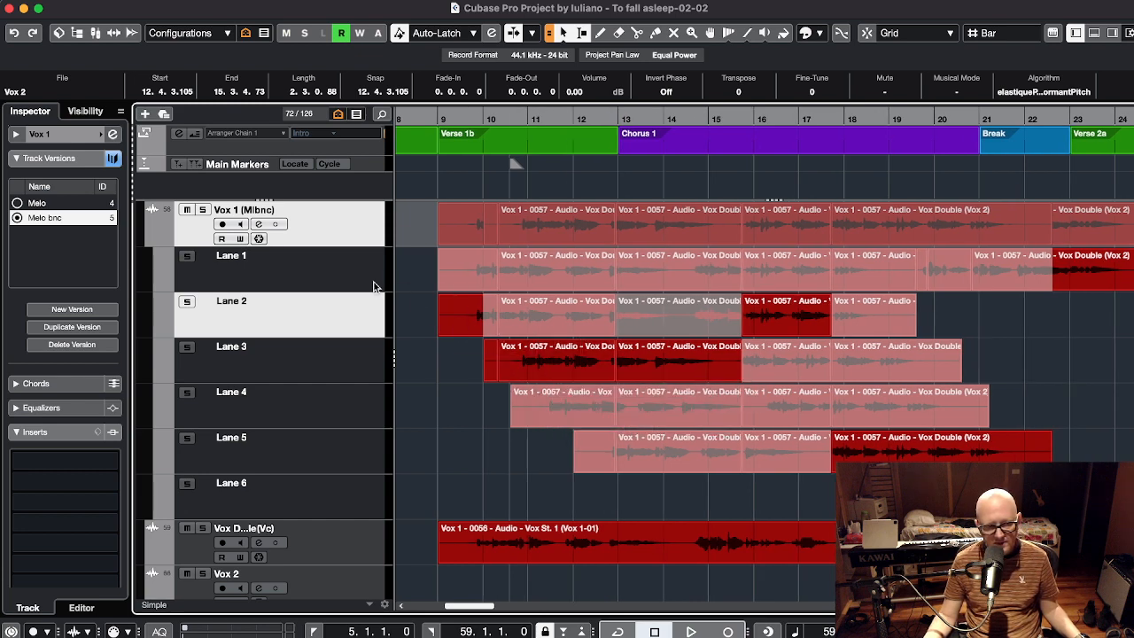
left_click(41, 205)
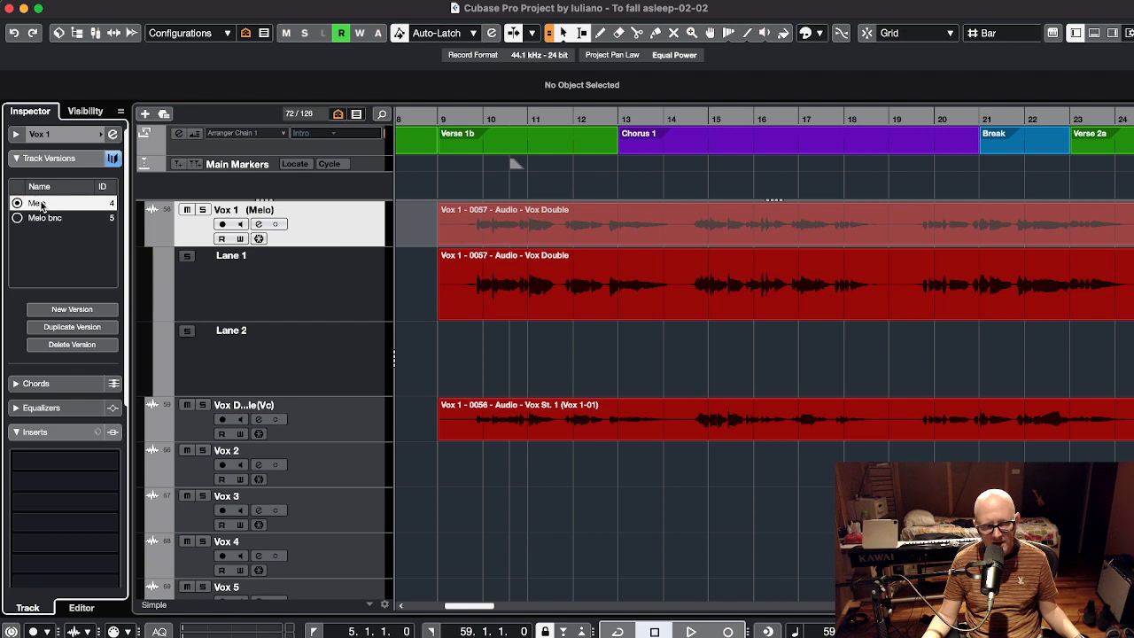
left_click(590, 312)
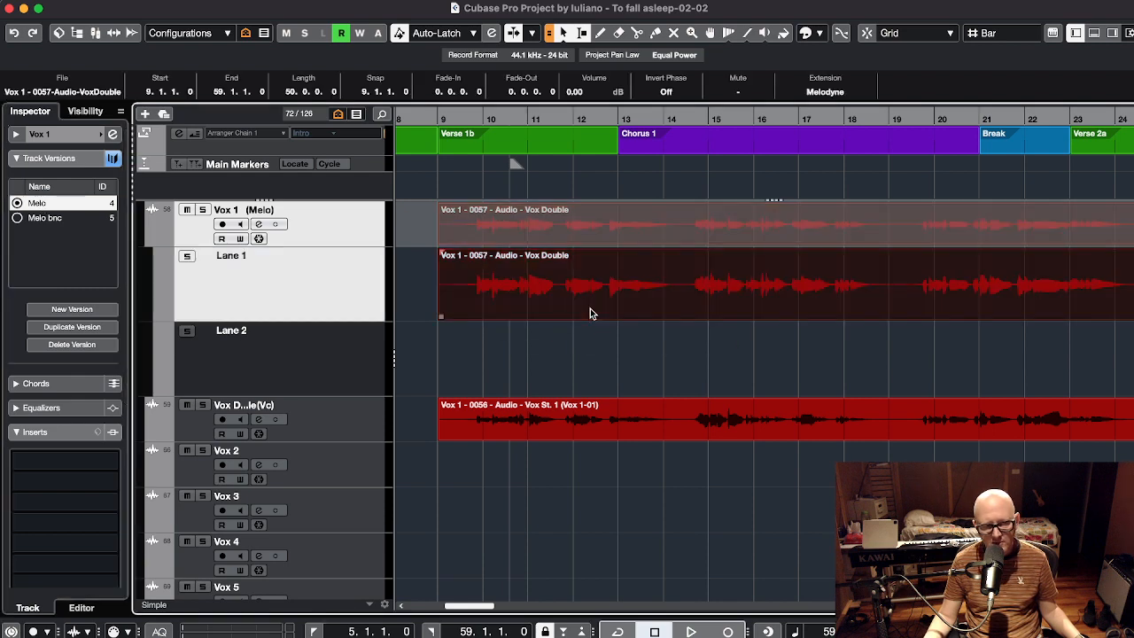
double_click(590, 312)
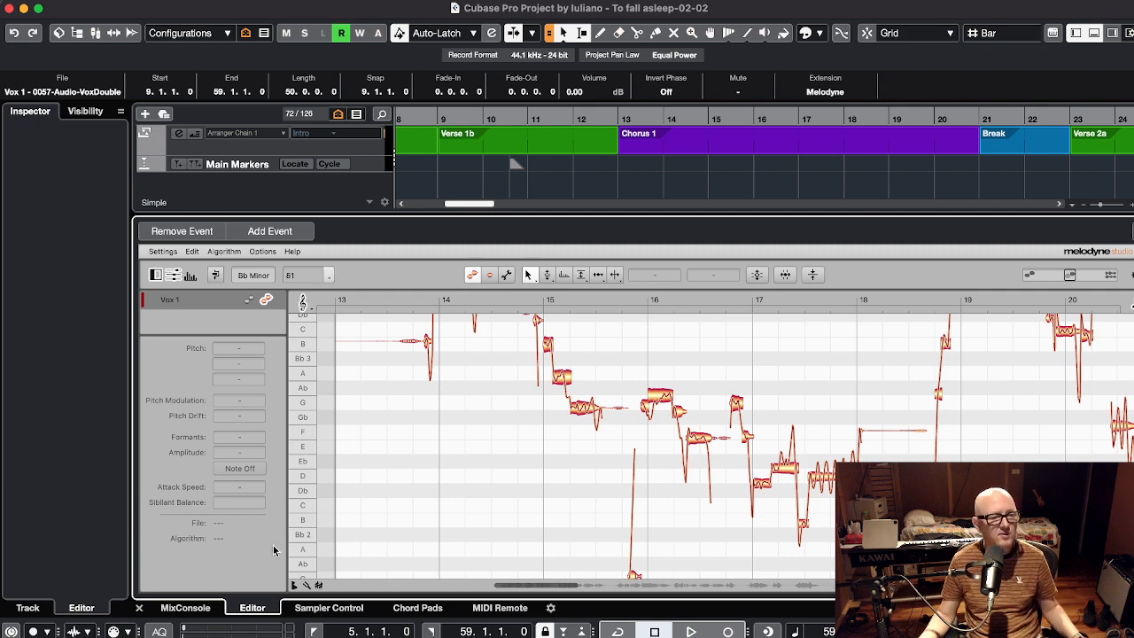
- Close the Melodyne editor and duplicate the Melo bnc version of the Vox 1 track, leaving the copy active
left_click(139, 607)
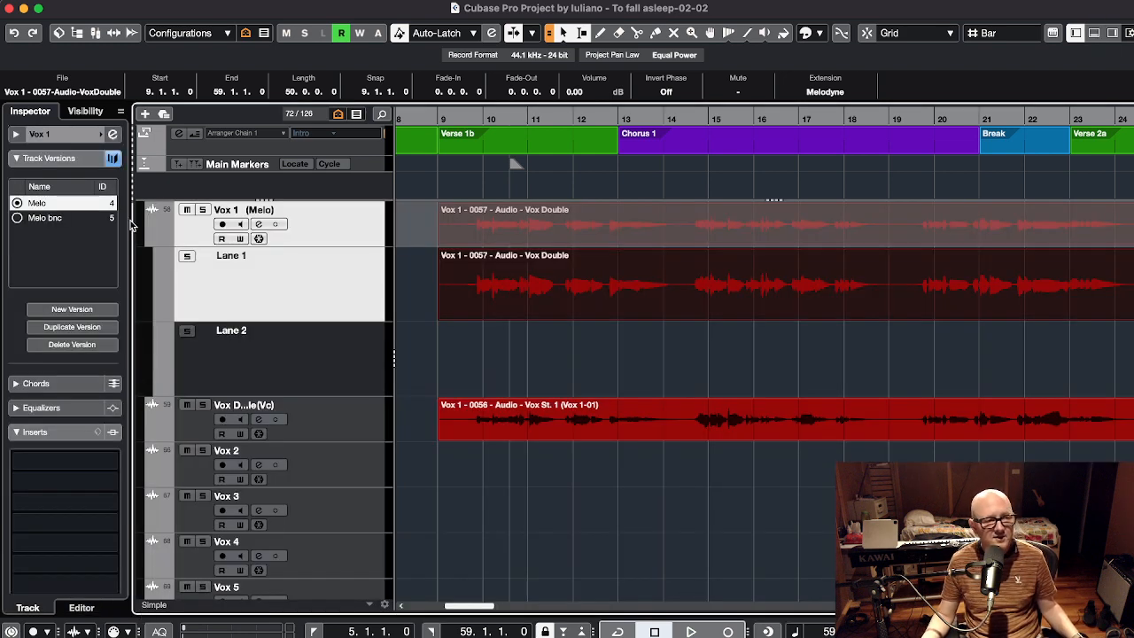
left_click(46, 218)
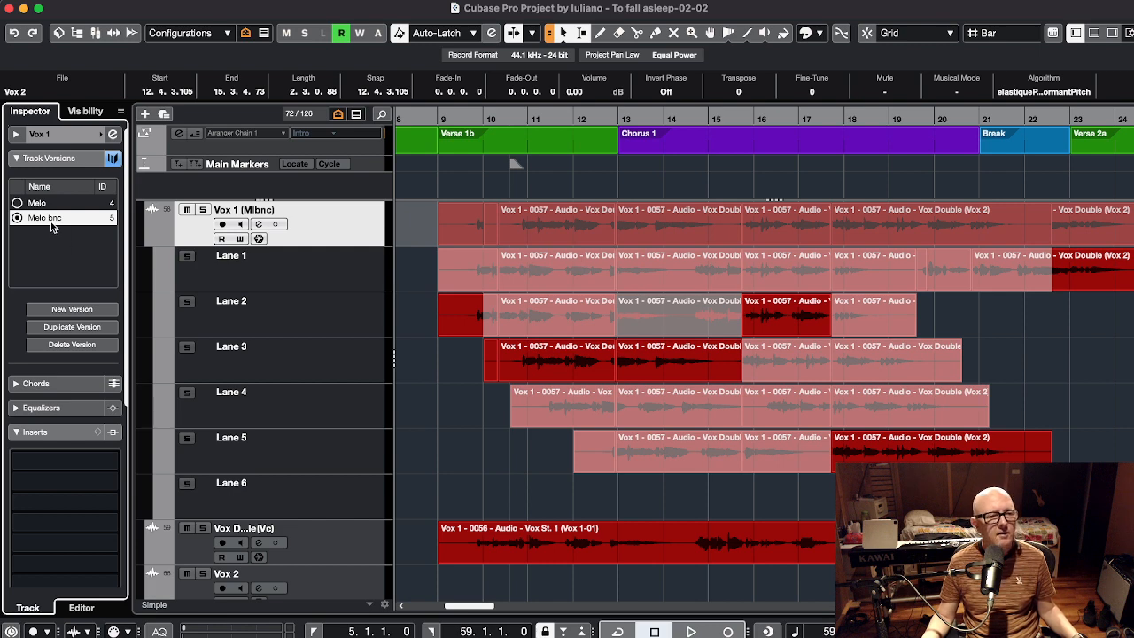
left_click(77, 327)
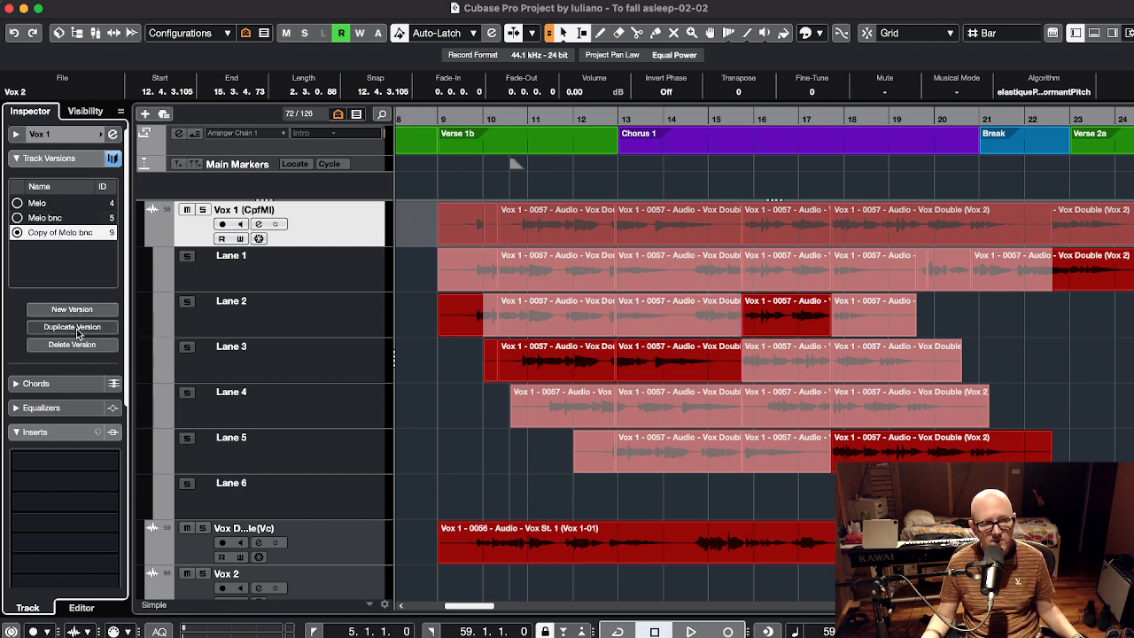
left_click(47, 218)
left_click(48, 232)
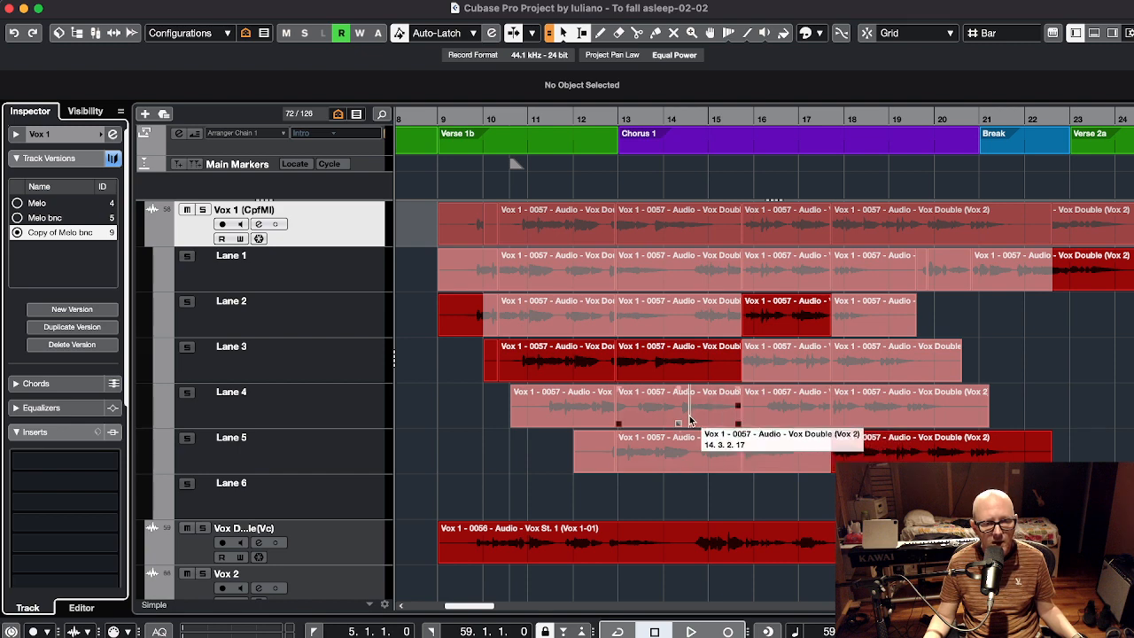
- Use the Comp tool to comp Lane 4 from about bar 13.8 to 17.5 and Lane 1 from about bar 11.9 to 13.3
left_click_drag(690, 416, 820, 418)
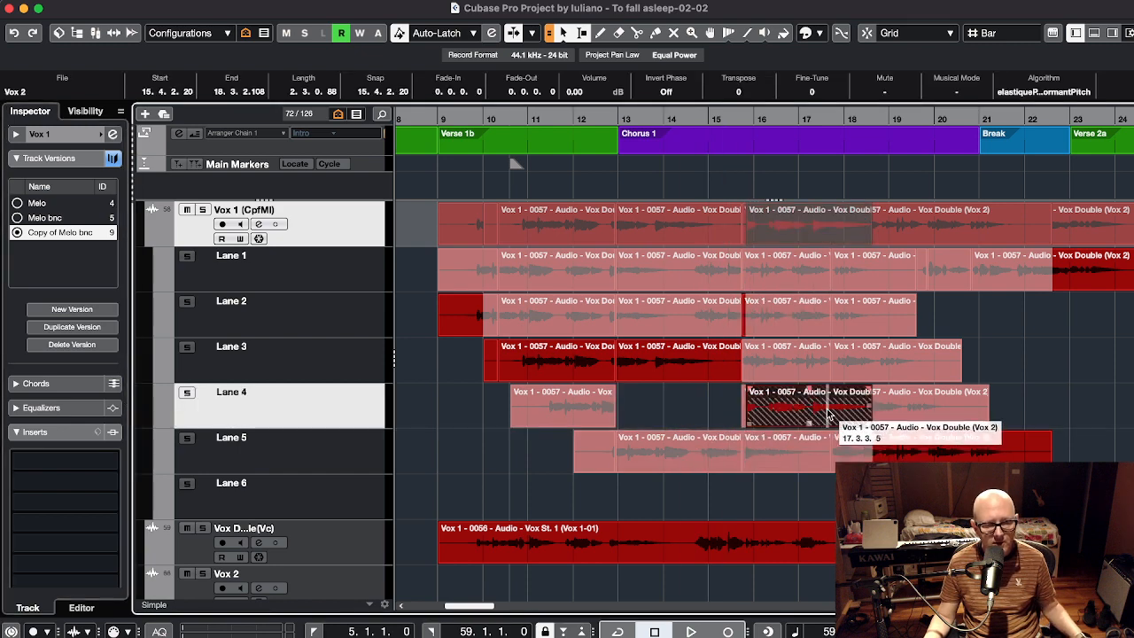
key("super+z")
right_click(814, 417)
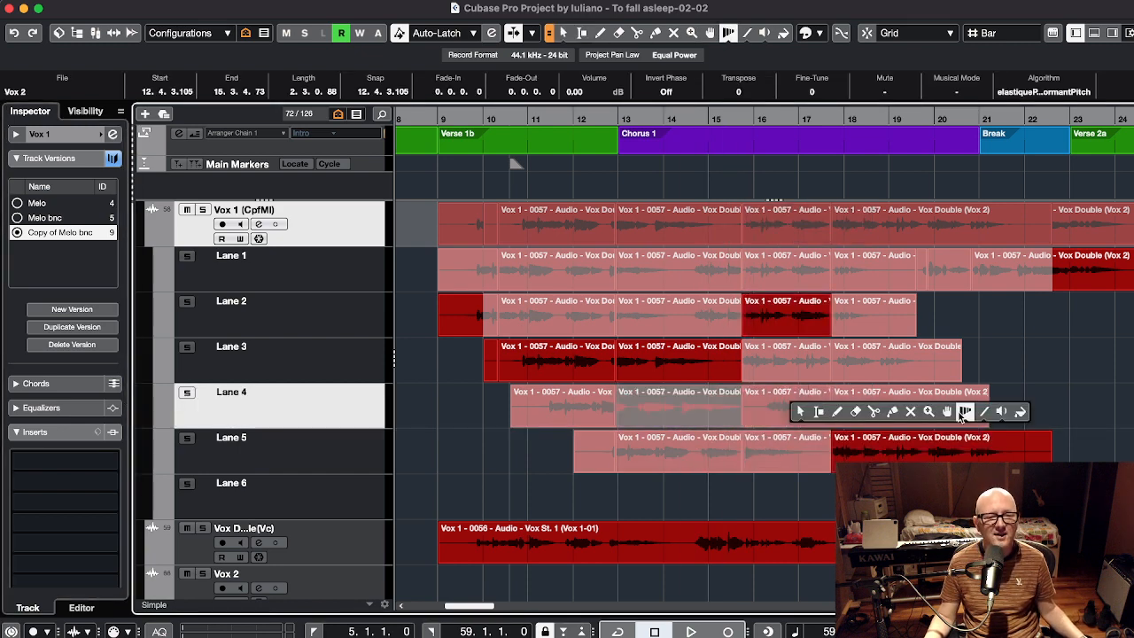
left_click(956, 412)
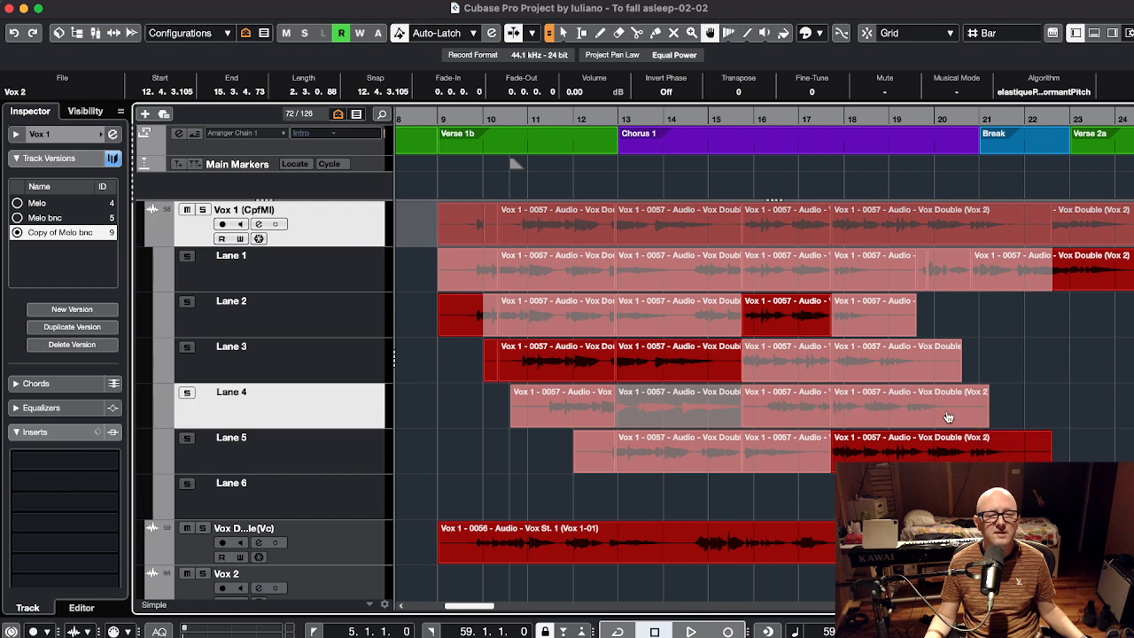
left_click_drag(653, 413, 822, 418)
left_click_drag(567, 269, 630, 274)
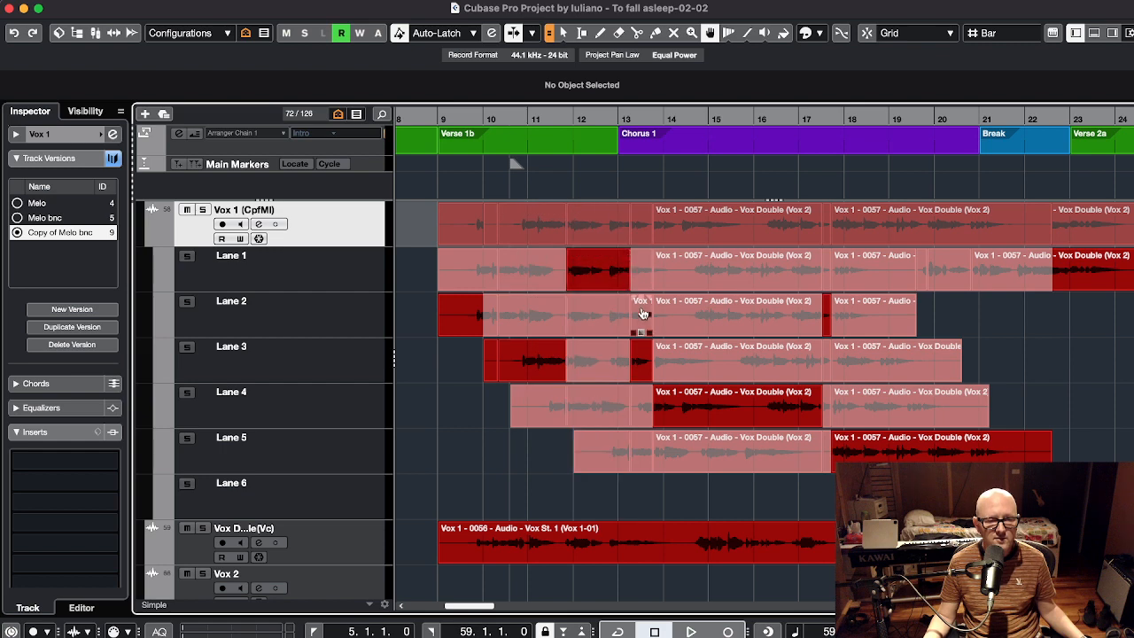
- Compare the comps of the Melo bnc and Copy of Melo bnc versions by alternating between them, ending on the copy
left_click(49, 219)
left_click(50, 233)
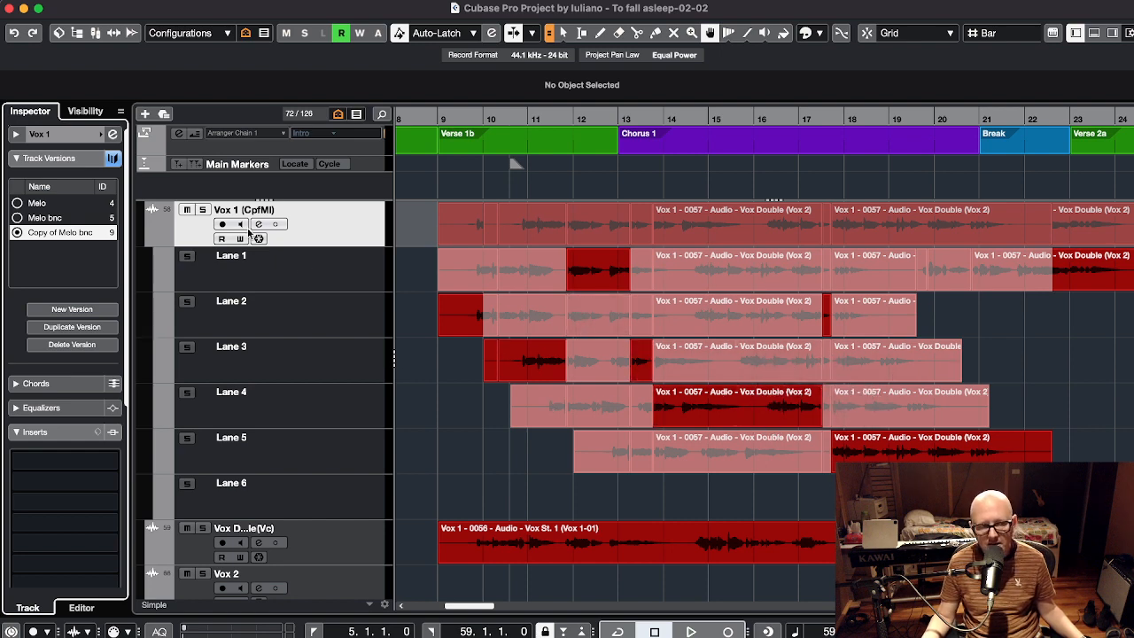
left_click(45, 218)
left_click(56, 233)
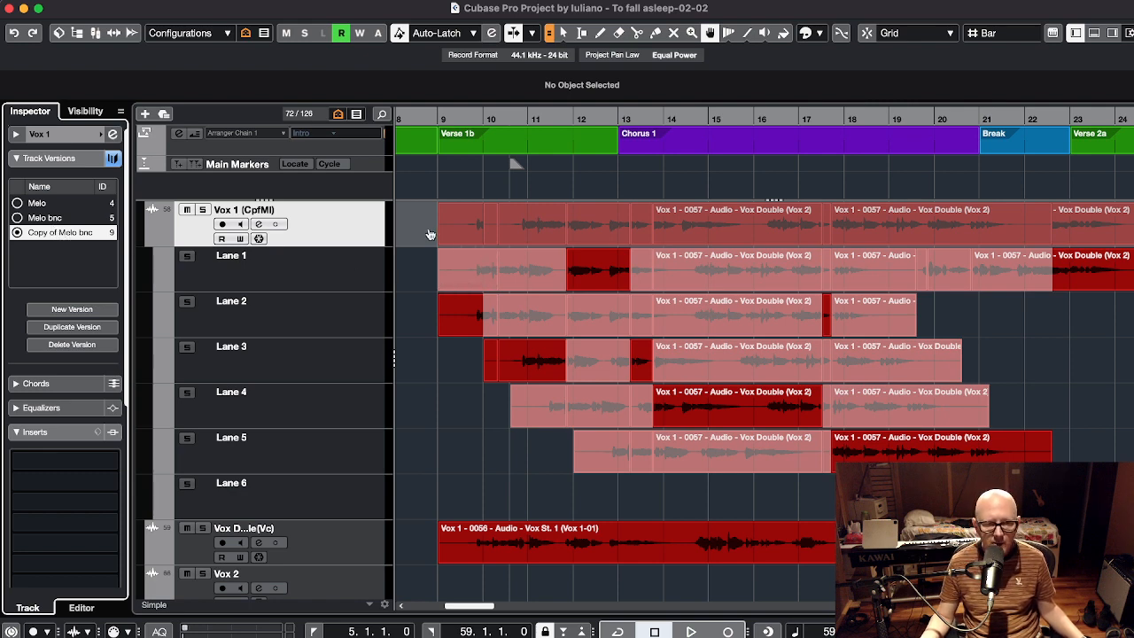
- Try bouncing the Vox 1 comp events from bar 9 to about bar 24 with the events replaced, and undo the bounce
left_click_drag(426, 232, 699, 238)
scroll(891, 380, "left", 10)
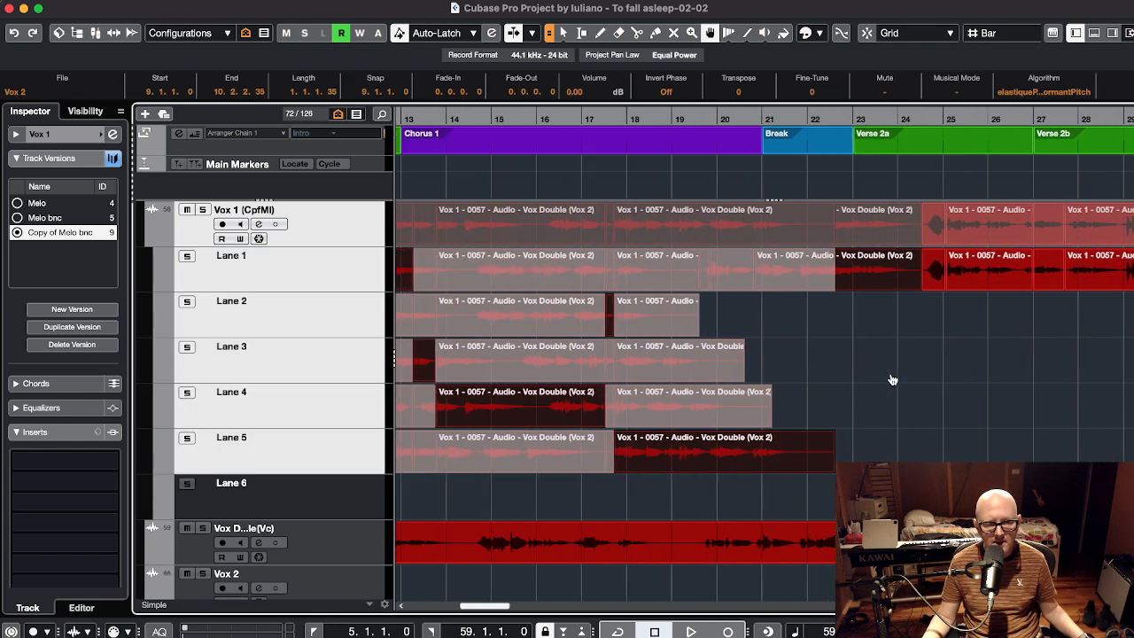
right_click(710, 228)
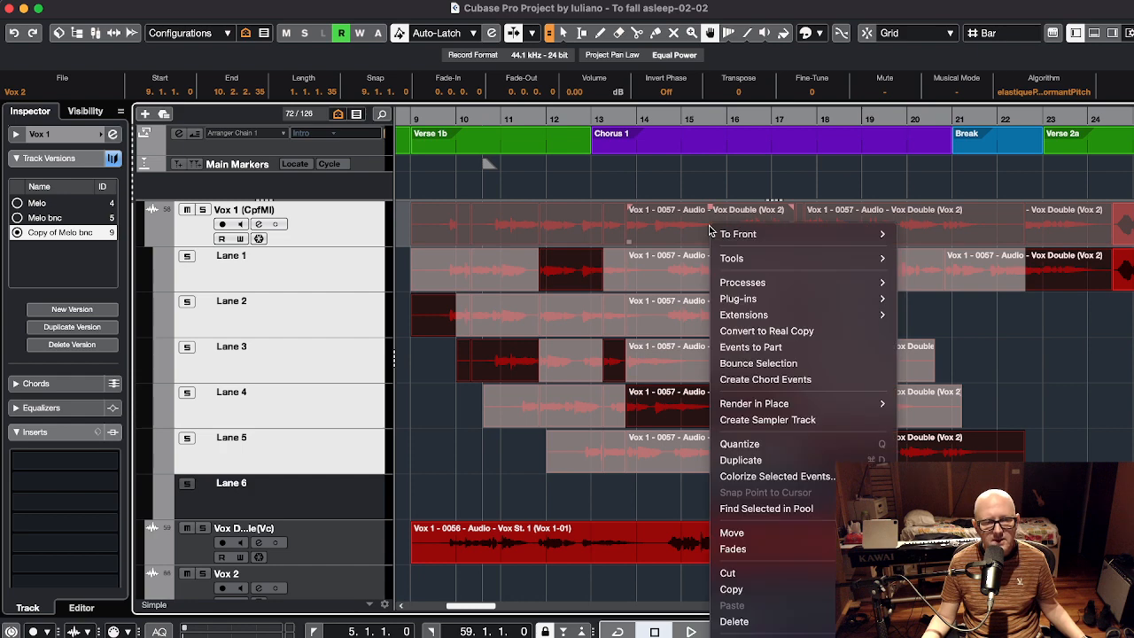
left_click(777, 365)
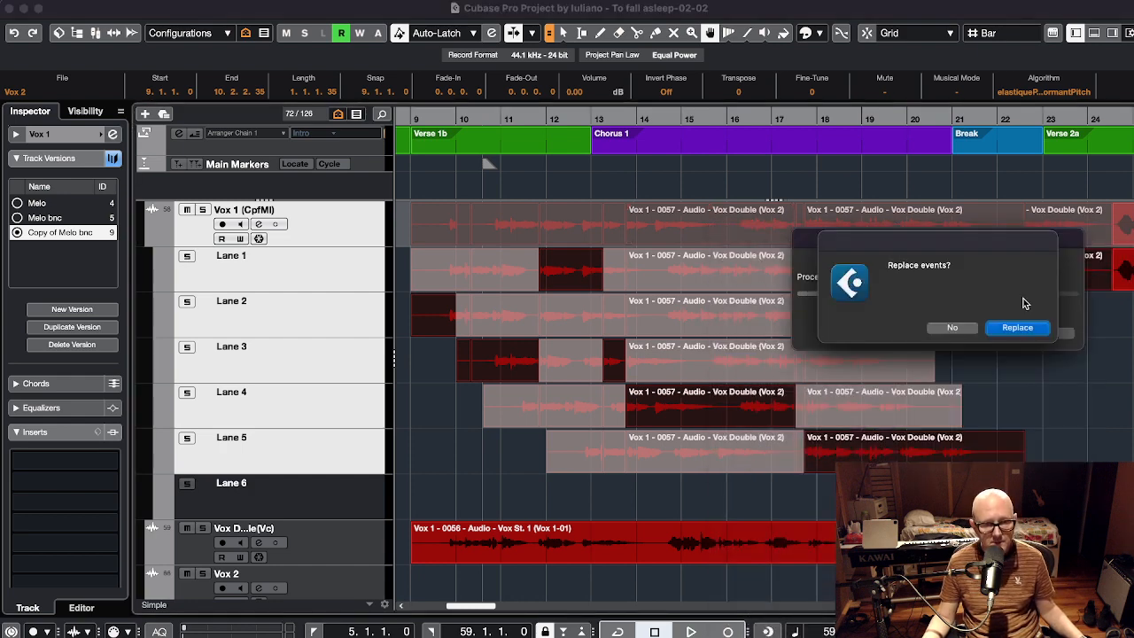
left_click(1018, 328)
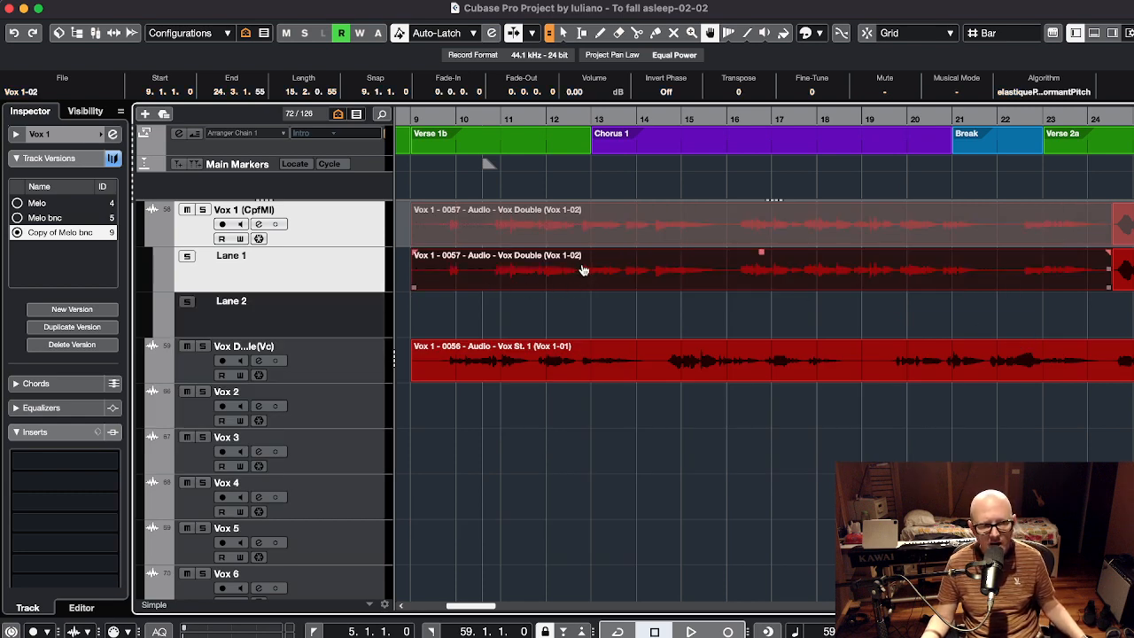
key("super+z")
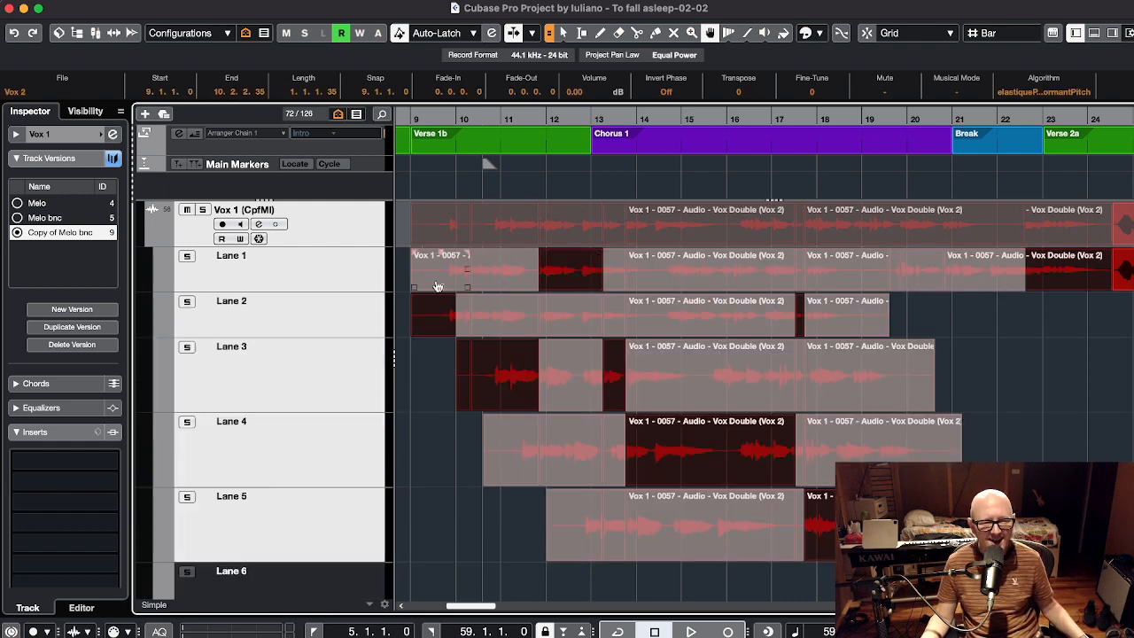
- Bounce the comp in a new duplicate of the Vox 1 version, replacing its events, and reactivate the unbounced Copy of Melo bnc version
left_click(75, 327)
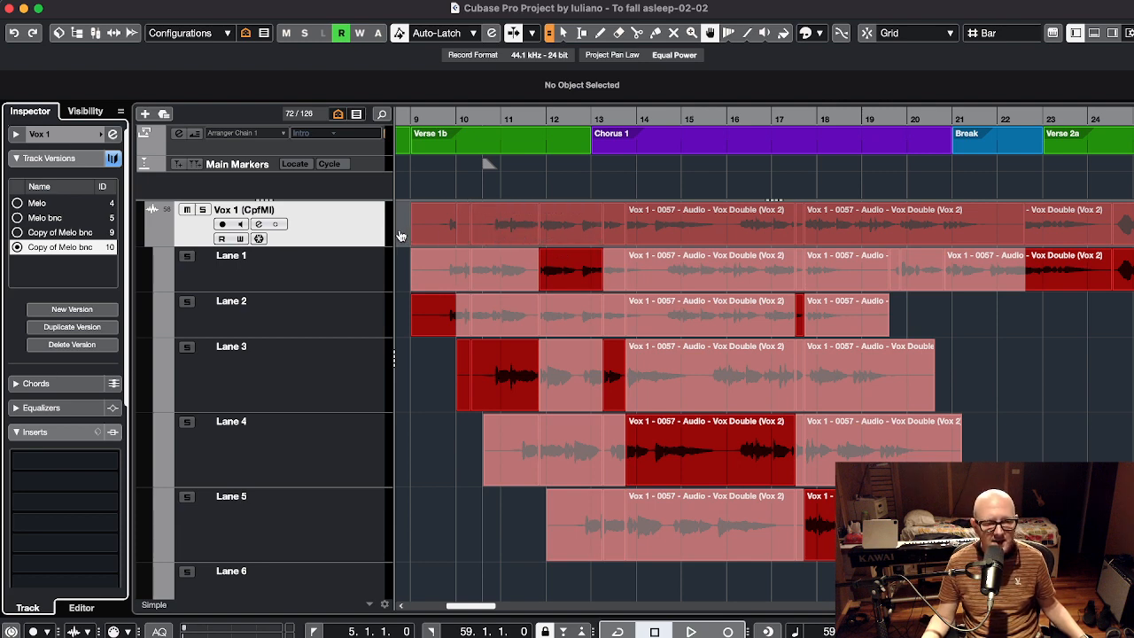
left_click_drag(401, 234, 987, 236)
right_click(840, 226)
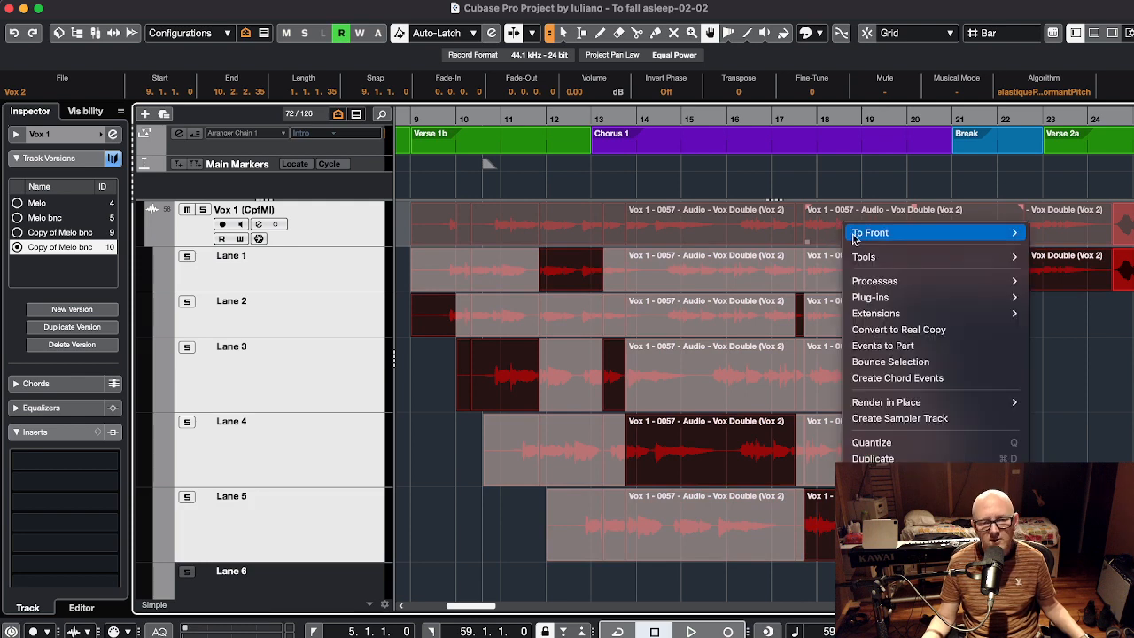
left_click(880, 362)
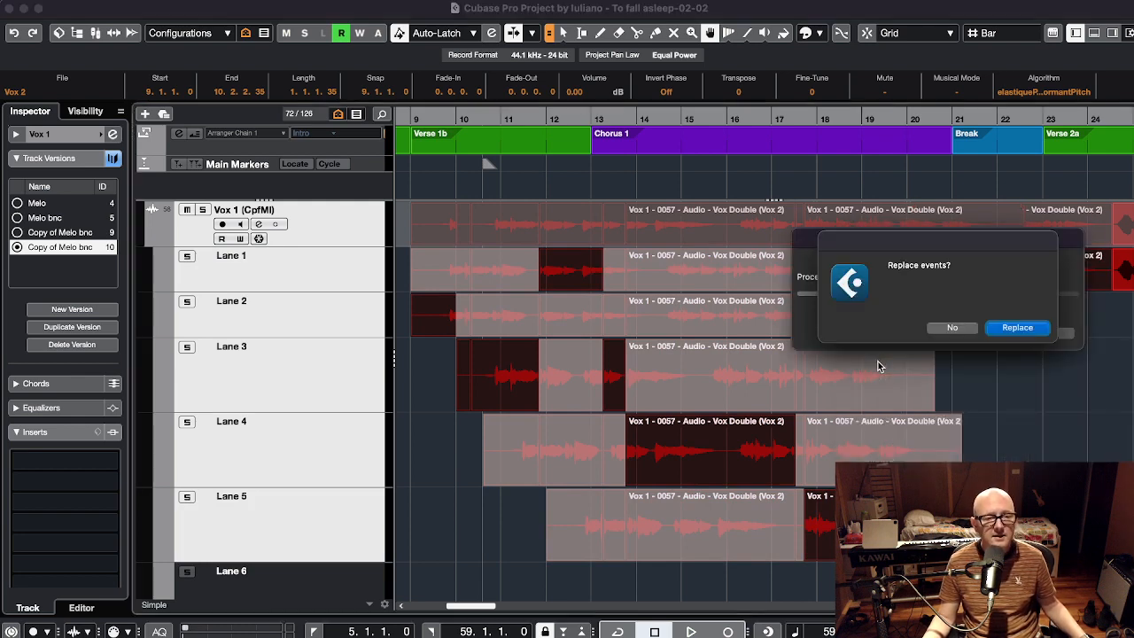
left_click(1000, 332)
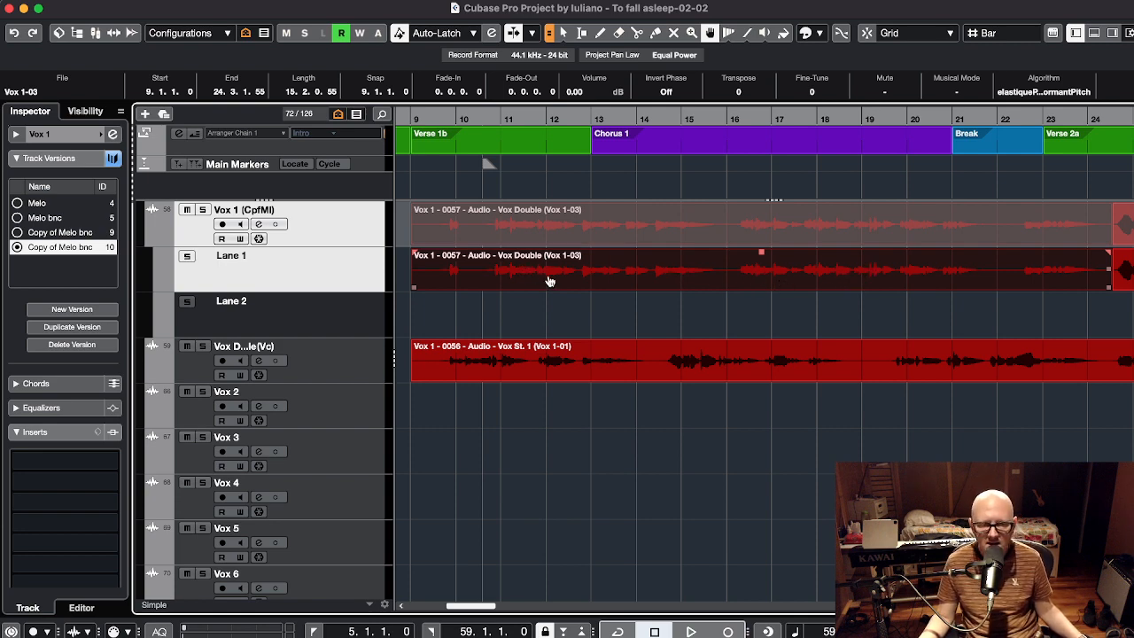
left_click(72, 232)
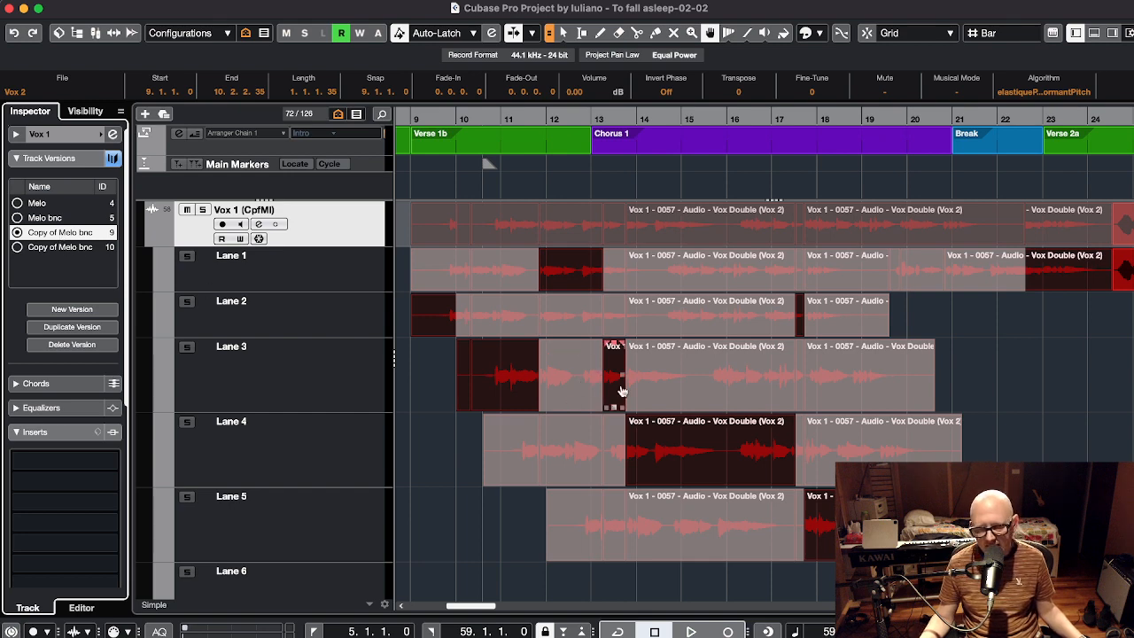
left_click(1054, 370)
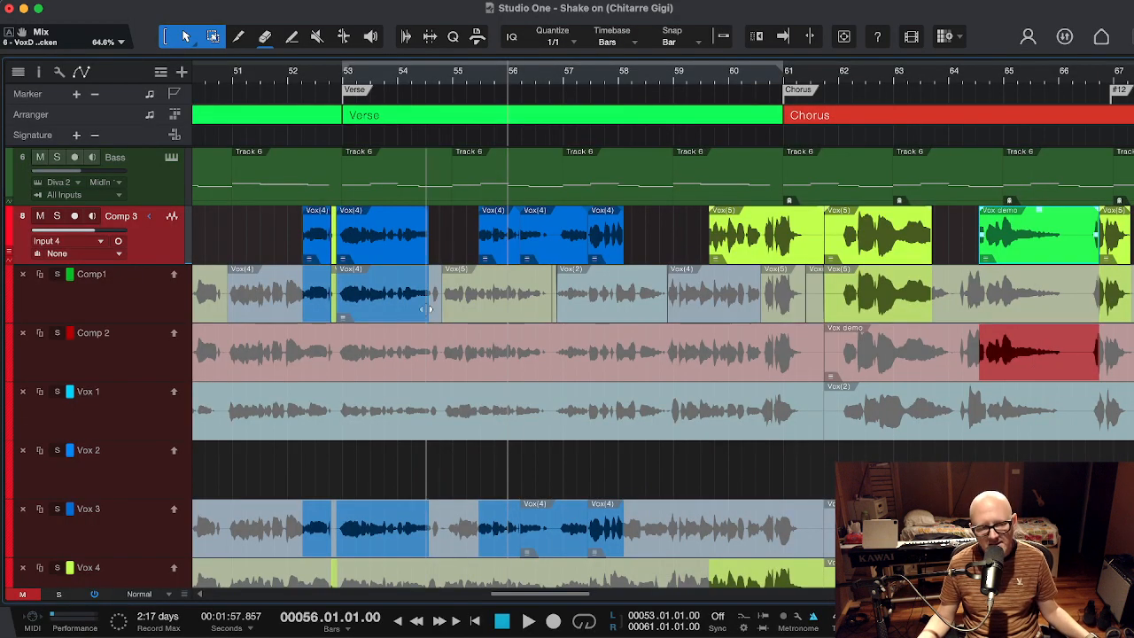
- Switch to Studio One, select the Comp 2 layer, and comp Vox 1 from about bar 54.7 to 57.2 onto Comp 3
left_click(115, 298)
left_click(124, 362)
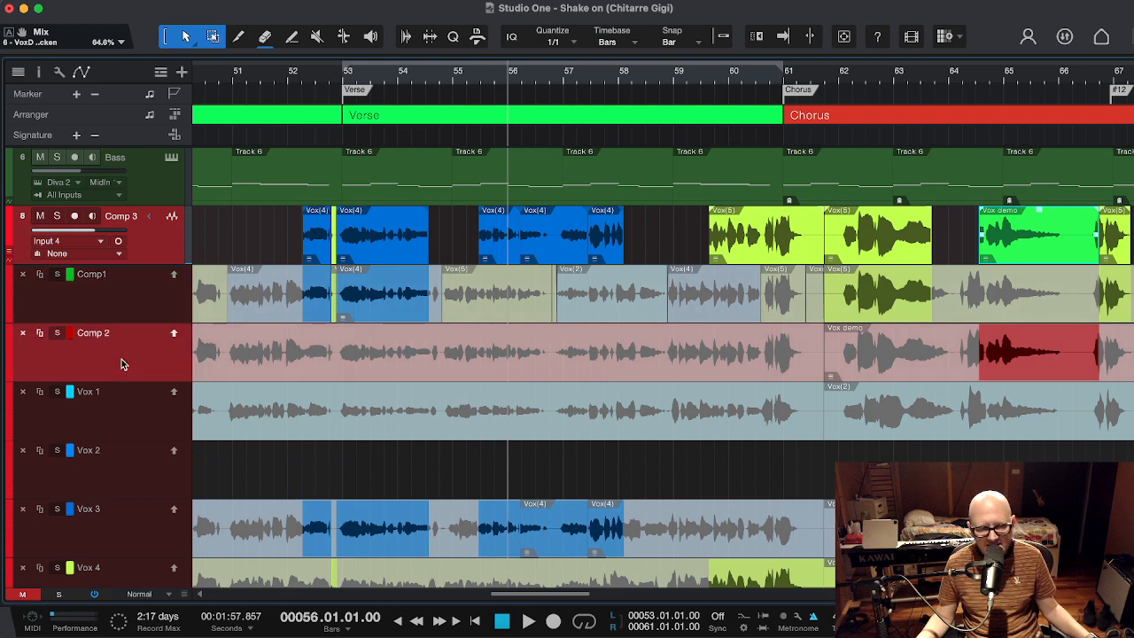
left_click(128, 288)
left_click(123, 356)
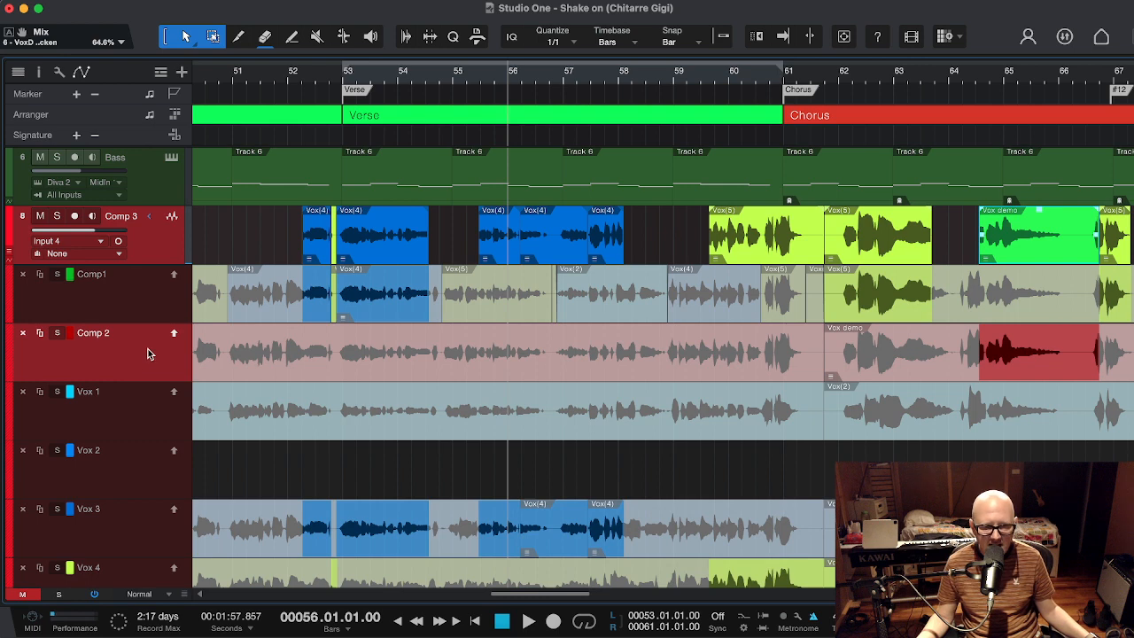
left_click_drag(434, 410, 579, 408)
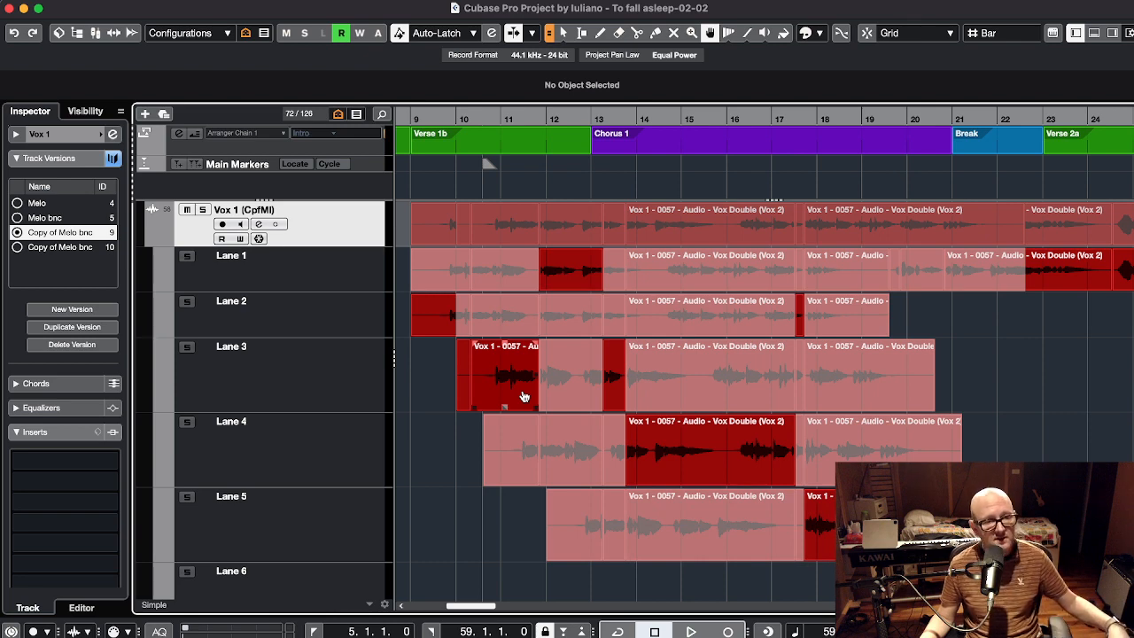
- Switch to Cubase, comp Lane 3 of Vox 1 from about bar 11 to 12.8, and change to the selection tool
left_click(523, 397)
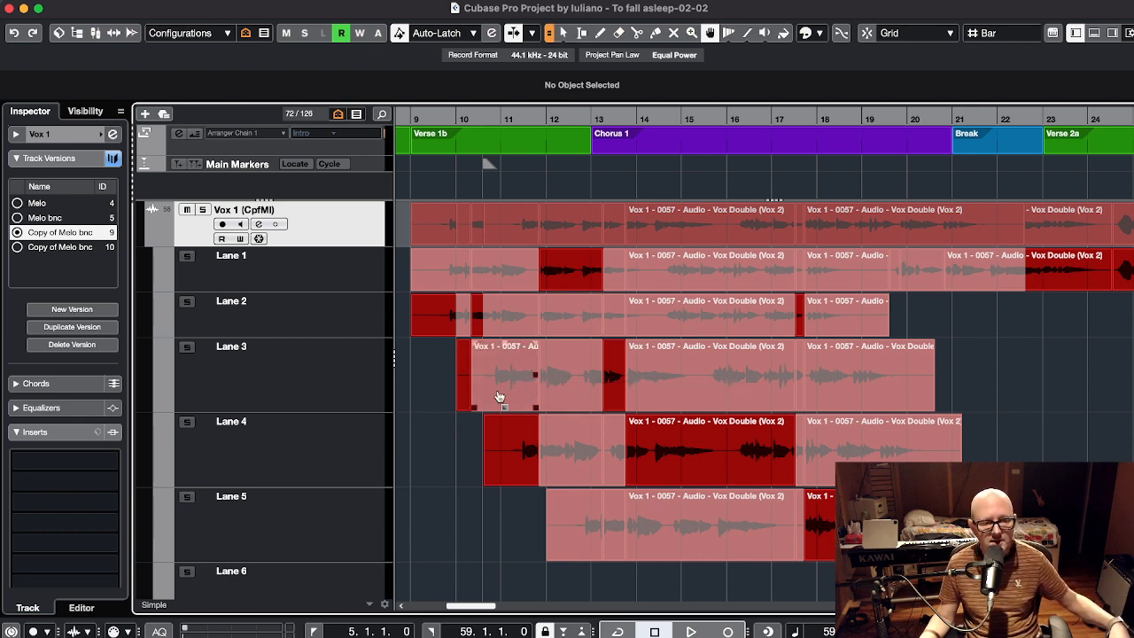
left_click_drag(499, 393, 583, 385)
right_click(583, 385)
left_click(582, 385)
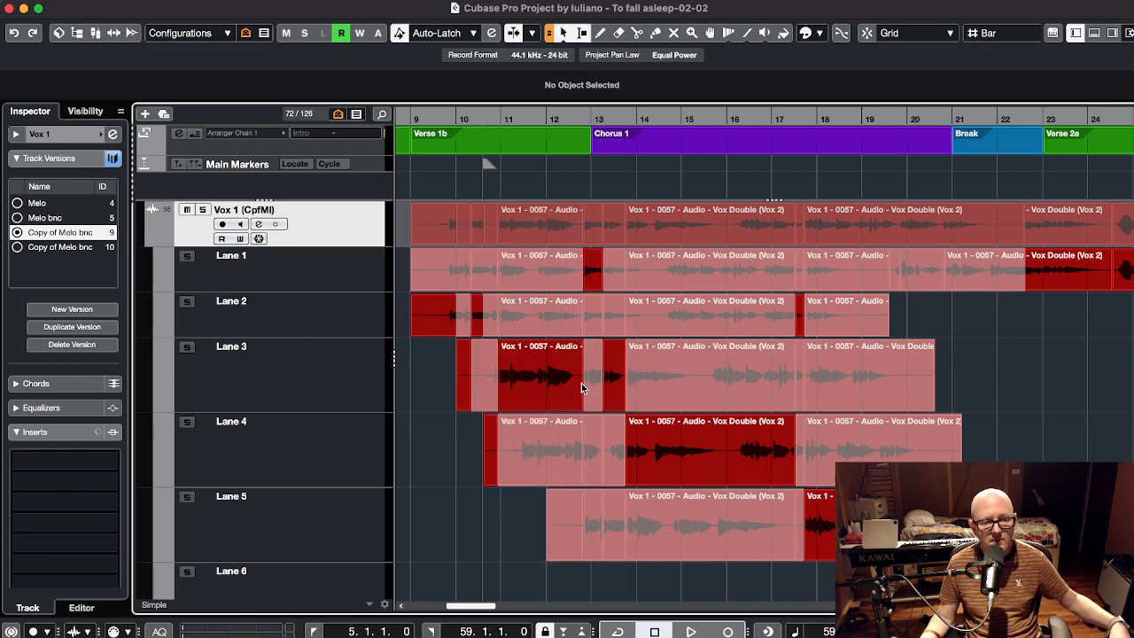
- Shift the Lane 3 event that starts near bar 14 and select the Lane 3 range from about 10.4.3 to 12.4.1
mouse_move(740, 411)
left_mouse_down()
mouse_move(788, 394)
mouse_move(769, 404)
mouse_move(663, 387)
left_mouse_up()
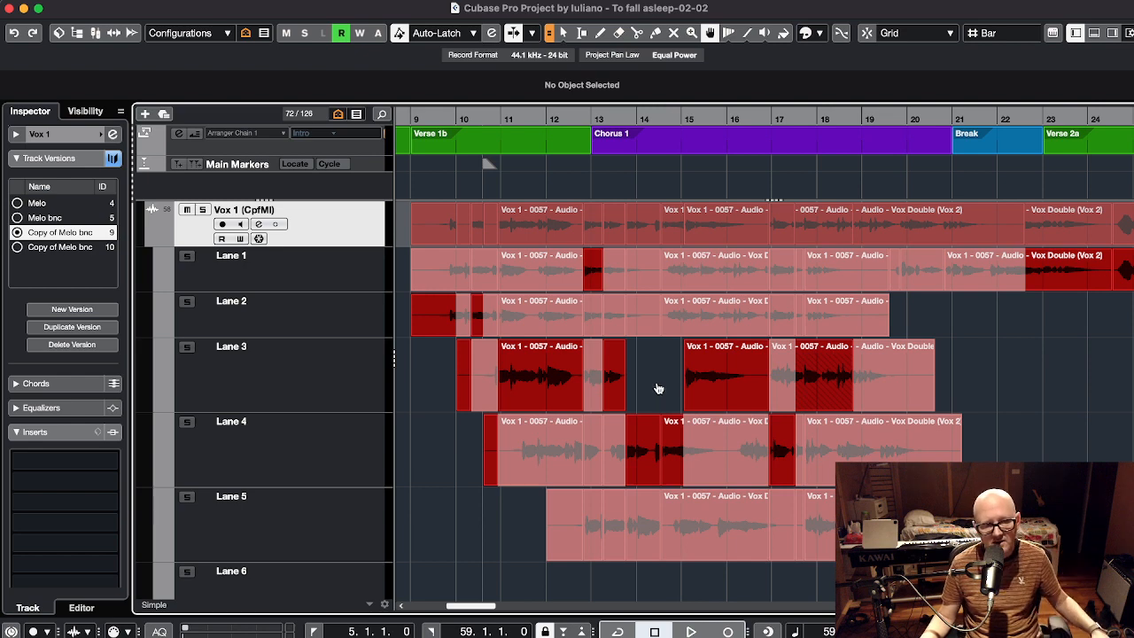
left_click(547, 397)
left_click_drag(547, 397, 575, 372)
double_click(552, 358)
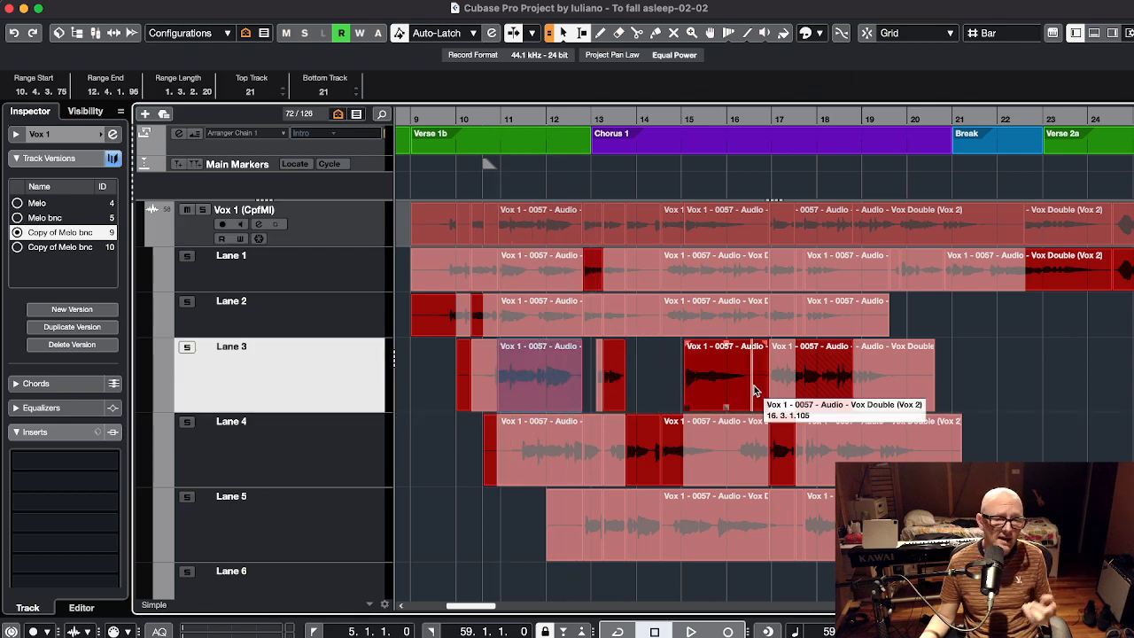
left_click_drag(742, 395, 769, 396)
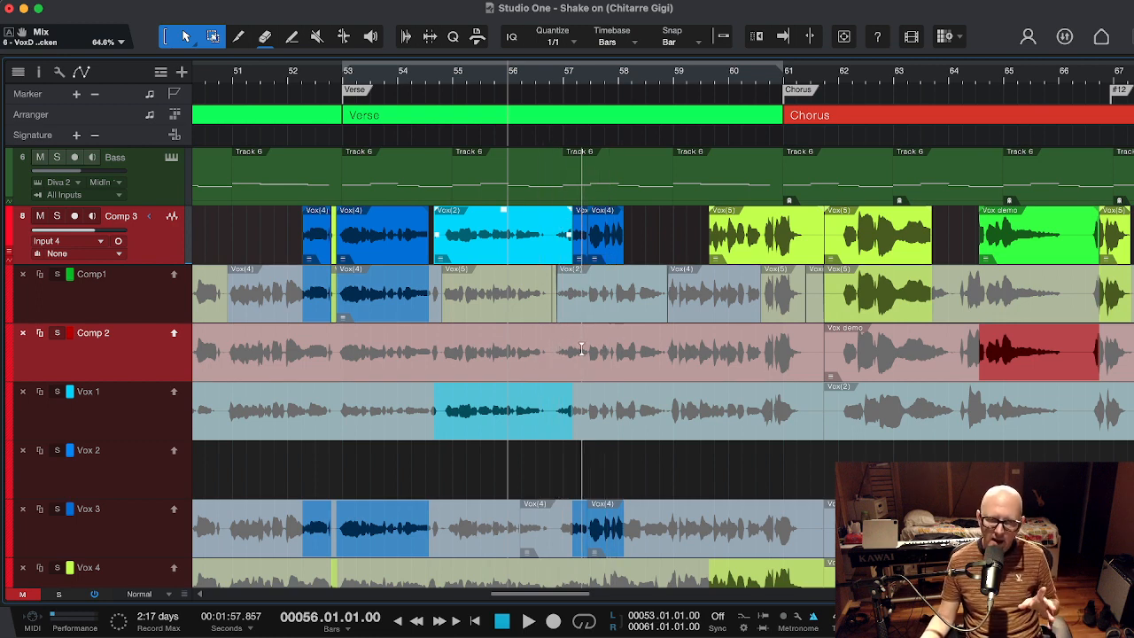
- Switch to Studio One and comp onto Comp 3 the Comp 2 range from about bar 55 to 58.5 and Vox 1 from about 59.3 to 60.9
left_click_drag(451, 352, 646, 353)
left_click_drag(683, 423, 783, 412)
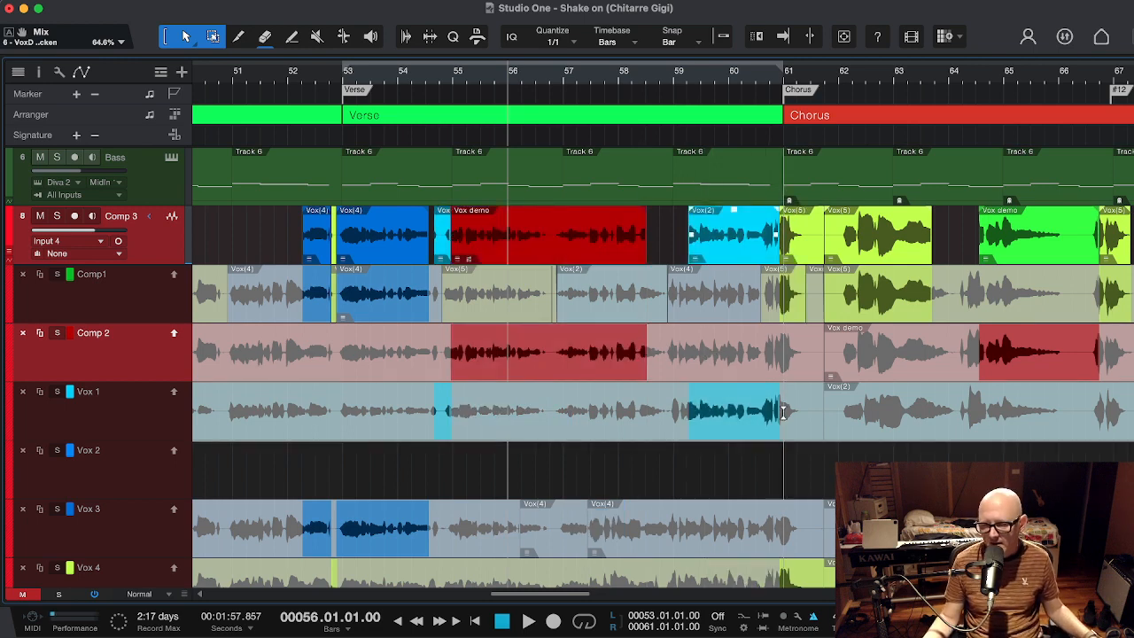
- Switch to Cubase, comp Lane 5 of Vox 1 from about bar 13.4 to 16 with the Comp tool, and return to Studio One
key("super+Tab")
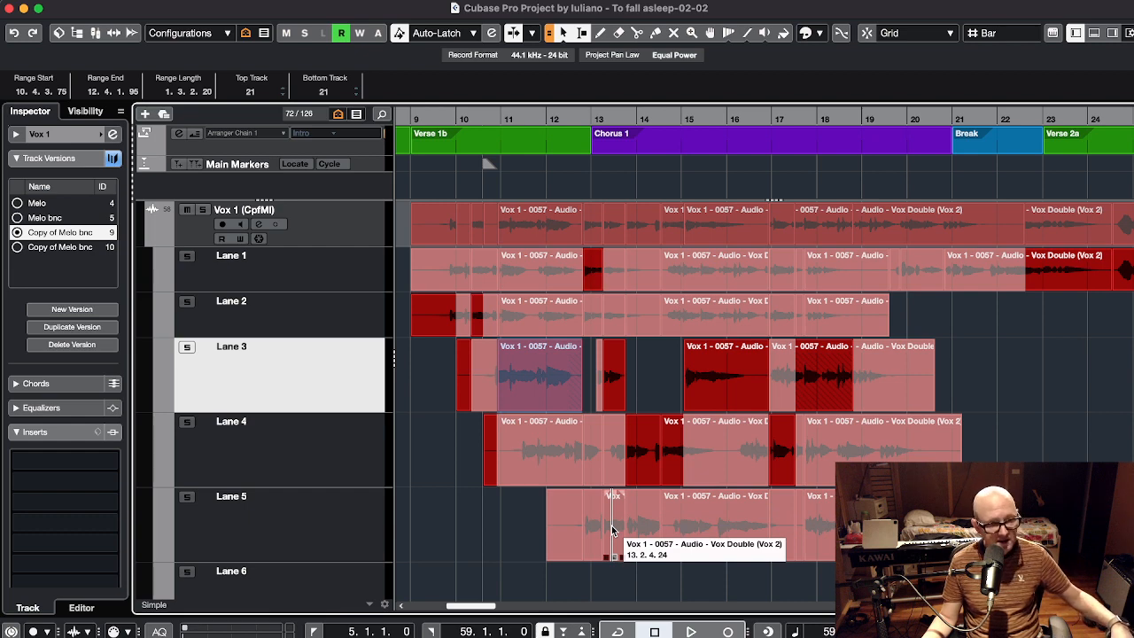
left_click_drag(615, 529, 706, 526)
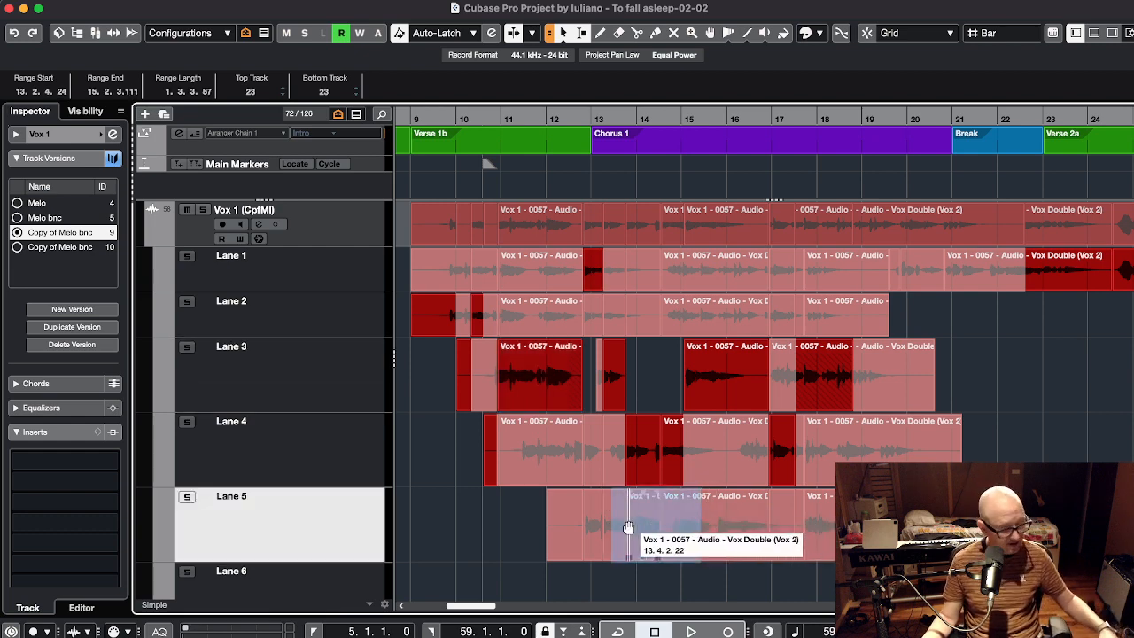
key("0")
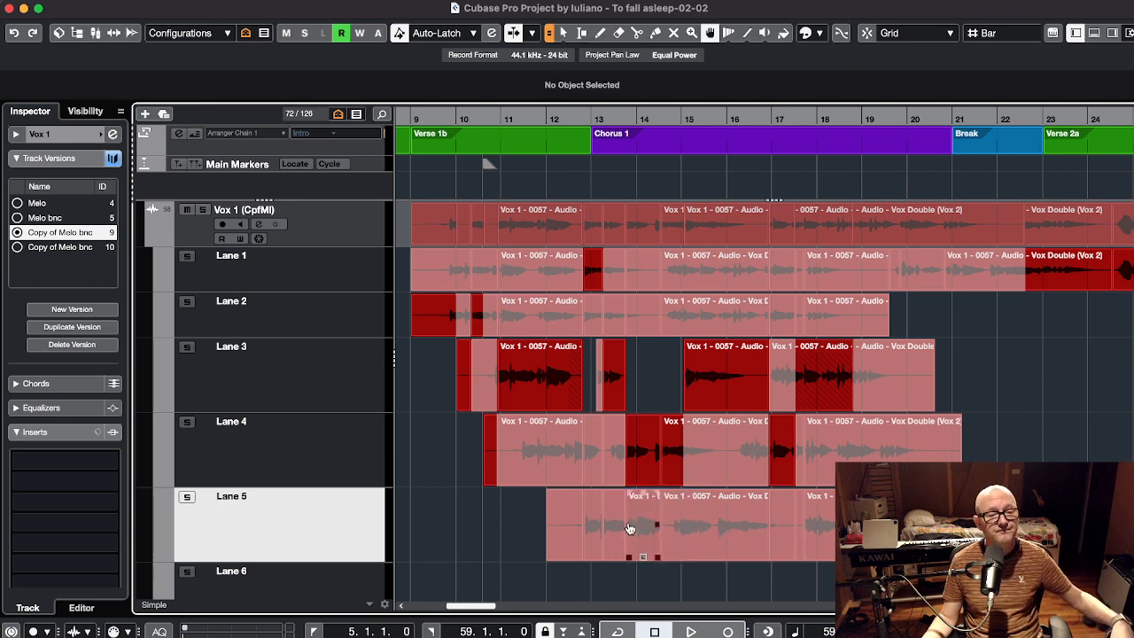
left_click_drag(616, 526, 720, 532)
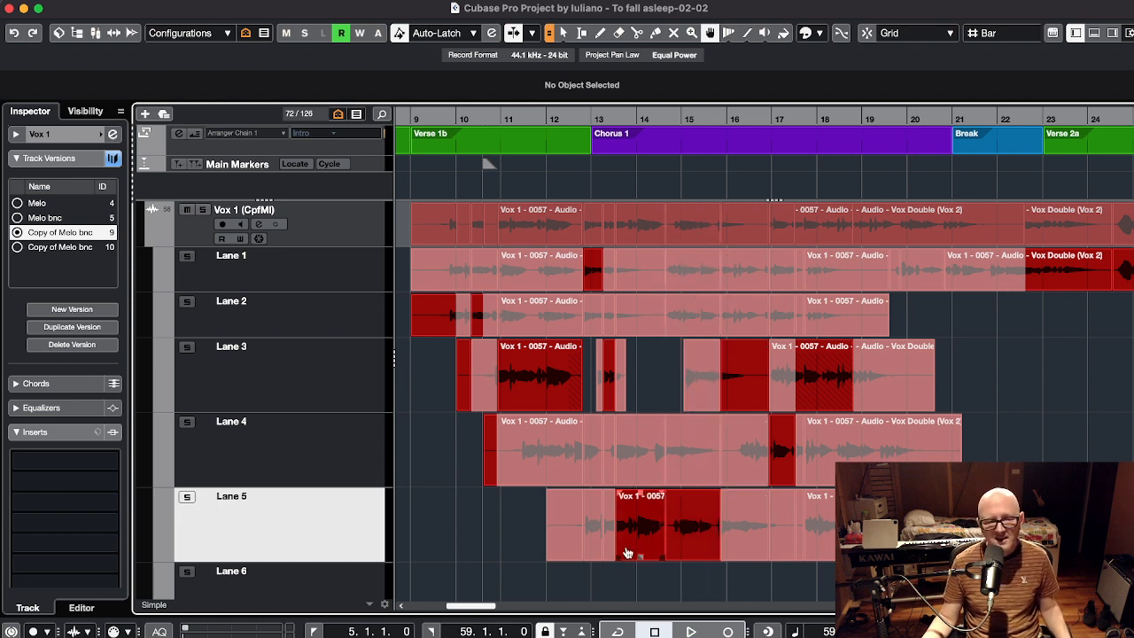
left_click_drag(611, 552, 724, 553)
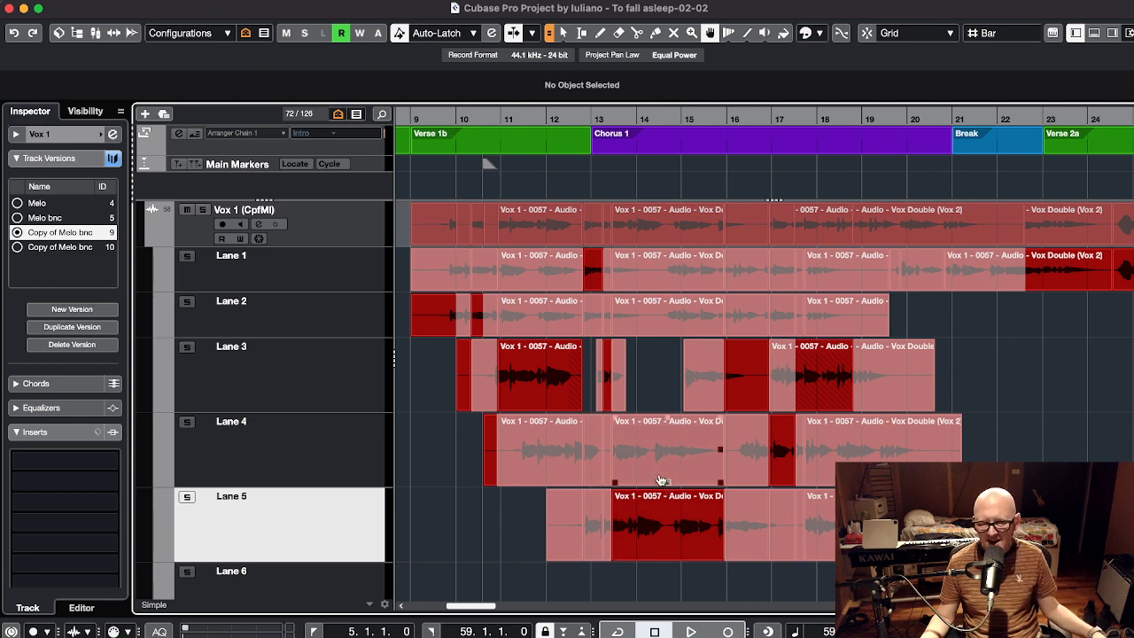
key("super+Tab")
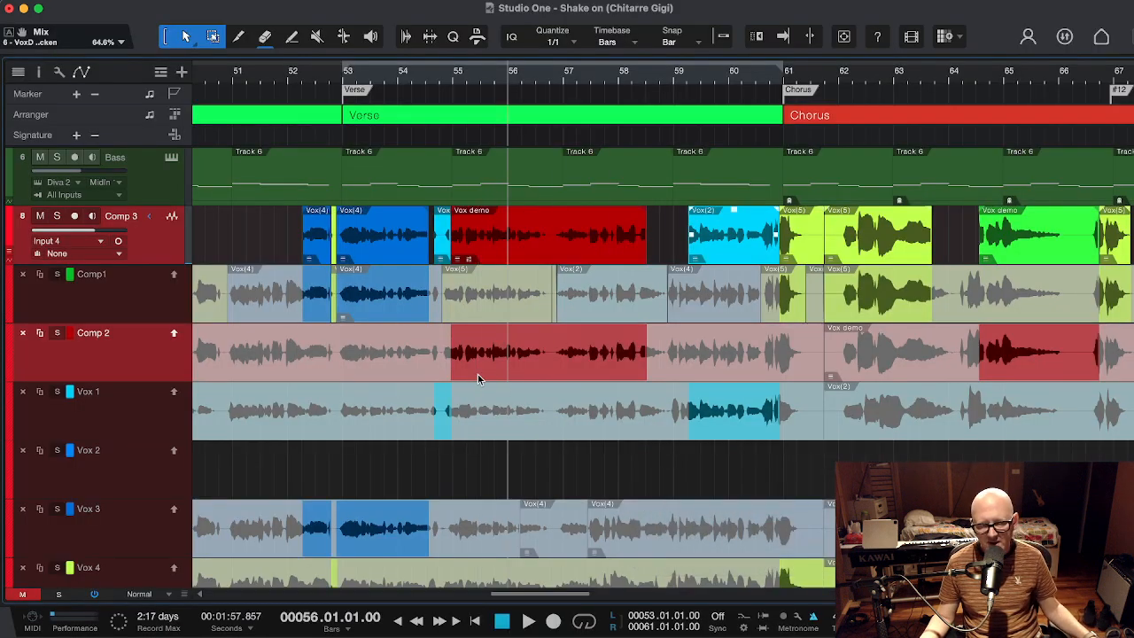